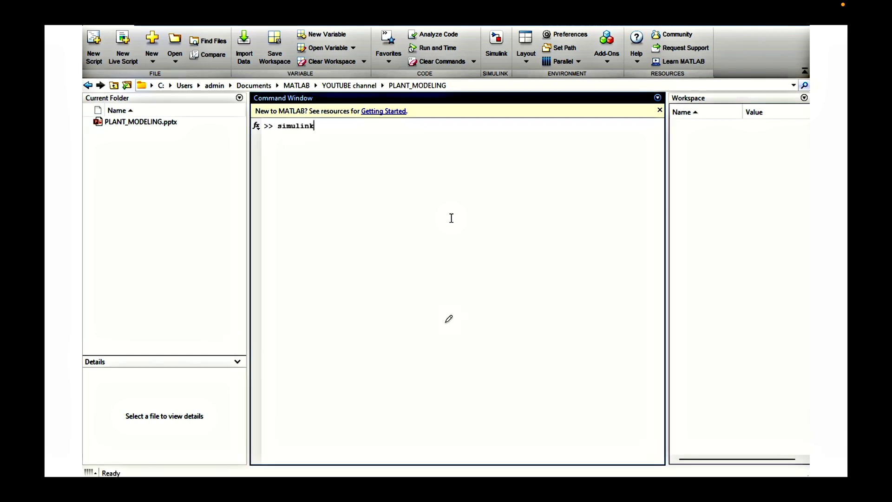
Step: Launch Simulink and start a new untitled model from the Blank Model template
{"action": "key", "text": "Return"}
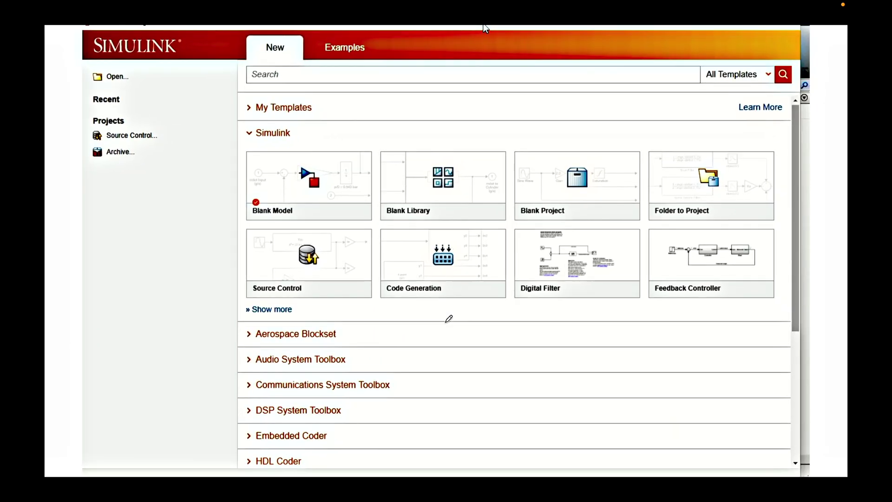
{"action": "left_click", "coordinate": [302, 177]}
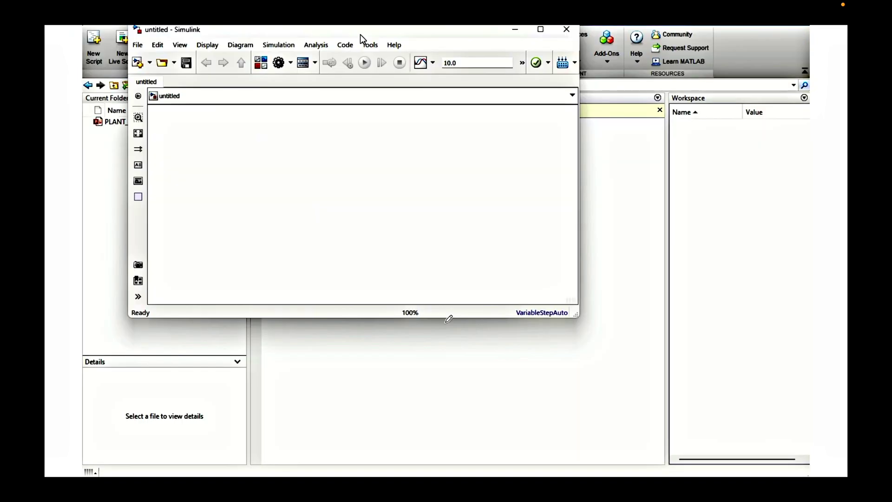
Step: Maximize the model window and place two connected Integrator blocks side by side
{"action": "double_click", "coordinate": [365, 38]}
{"action": "double_click", "coordinate": [367, 259]}
{"action": "type", "text": "integrator"}
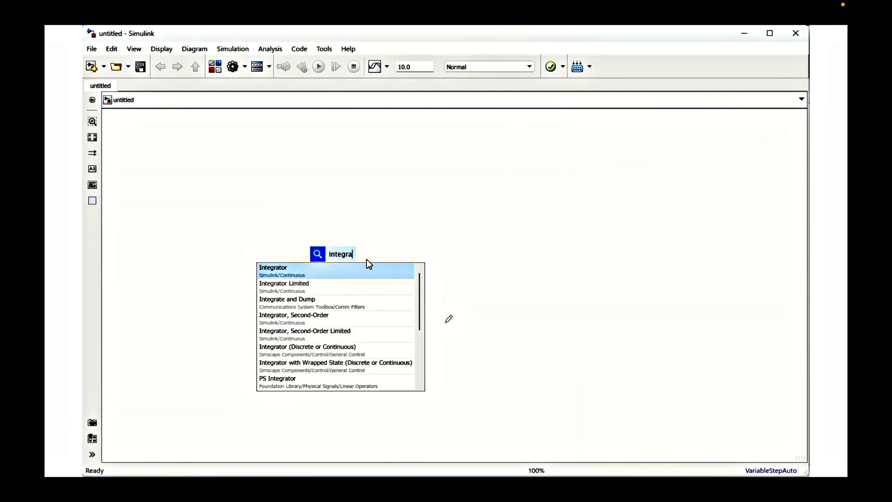
{"action": "left_click", "coordinate": [344, 272]}
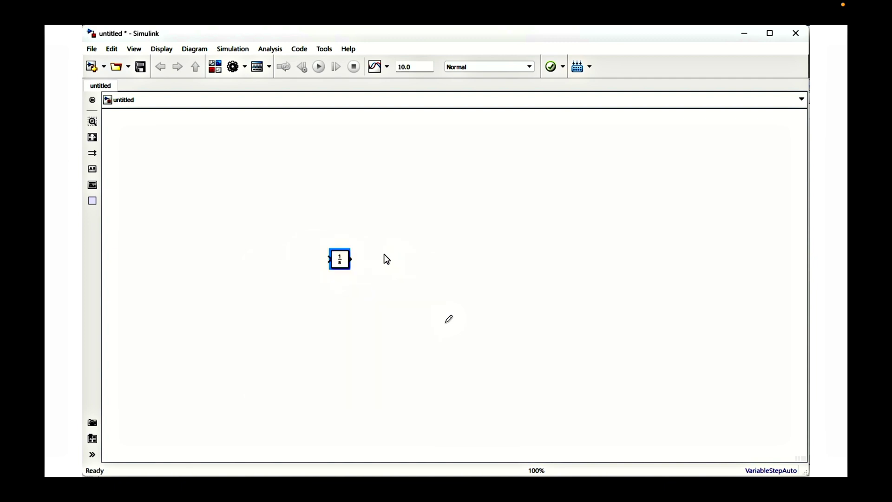
{"action": "left_click_drag", "start_coordinate": [338, 261], "coordinate": [382, 266]}
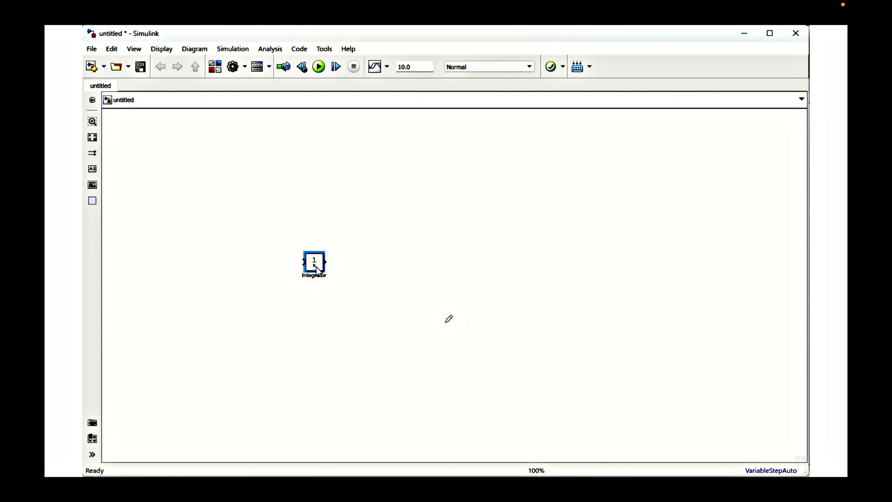
{"action": "left_click_drag", "start_coordinate": [316, 266], "coordinate": [394, 267]}
Step: Insert an Add block right of the integrators, keeping its default signs
{"action": "double_click", "coordinate": [511, 269]}
{"action": "type", "text": "add"}
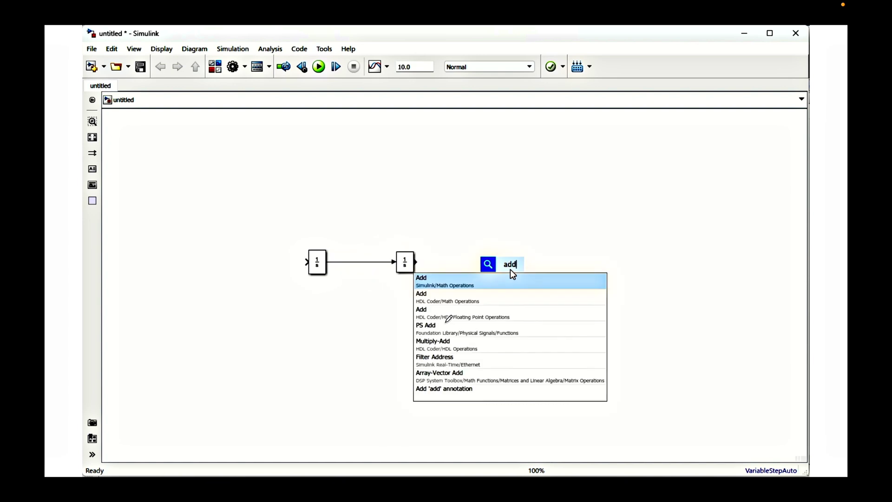
{"action": "left_click", "coordinate": [496, 289]}
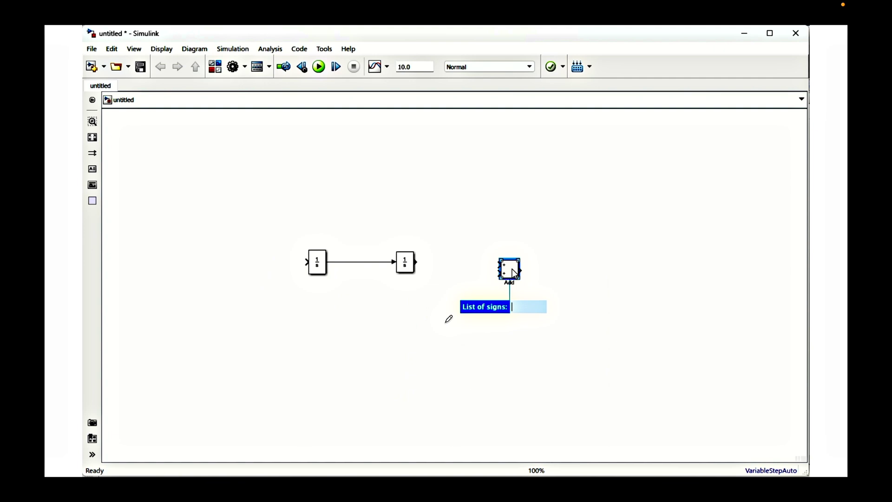
{"action": "key", "text": "Escape"}
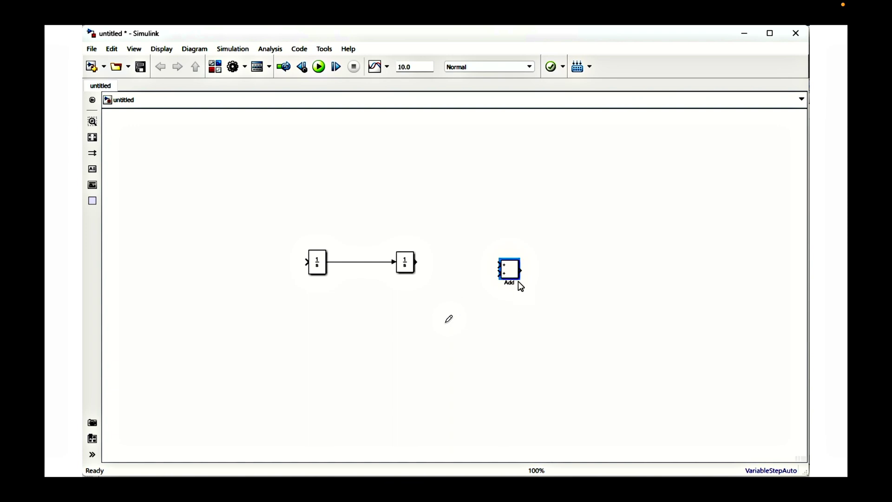
Step: Set the Add block's list of signs to +-- and make it taller
{"action": "double_click", "coordinate": [511, 268]}
{"action": "left_click", "coordinate": [553, 280]}
{"action": "key", "text": "BackSpace"}
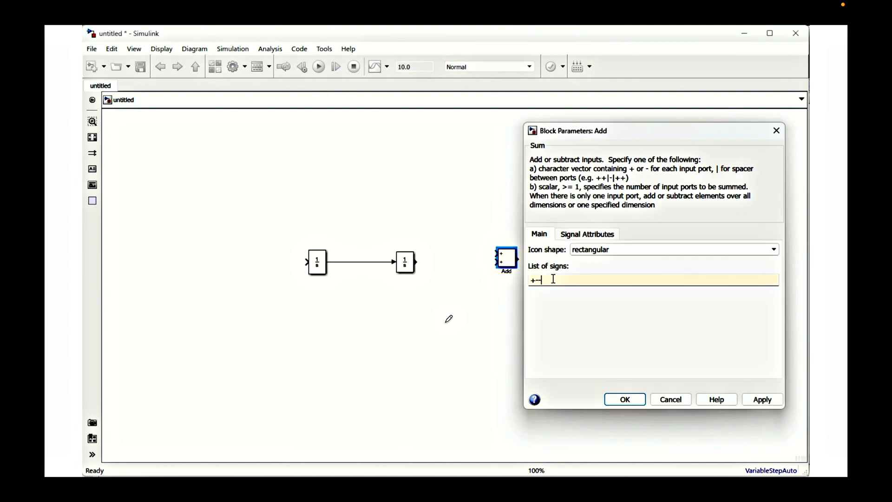
{"action": "type", "text": "-"}
{"action": "key", "text": "Return"}
{"action": "left_click_drag", "start_coordinate": [552, 278], "coordinate": [524, 288]}
Step: Add a Gain block of c/m above the first integrator and stretch the Add block
{"action": "double_click", "coordinate": [428, 331]}
{"action": "type", "text": "gain"}
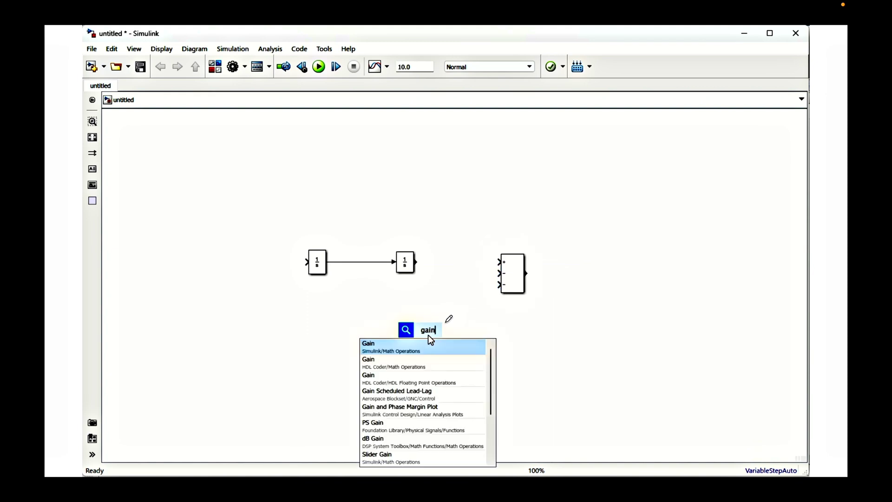
{"action": "left_click", "coordinate": [428, 342]}
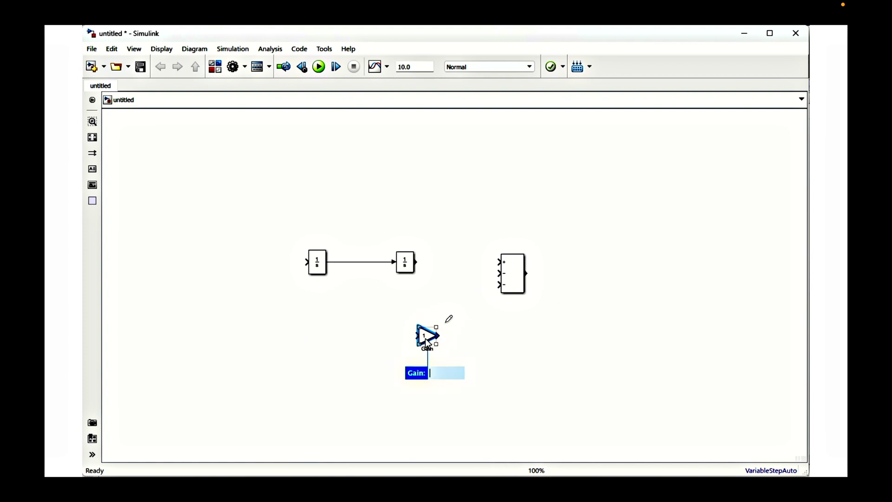
{"action": "left_click_drag", "start_coordinate": [425, 339], "coordinate": [431, 339]}
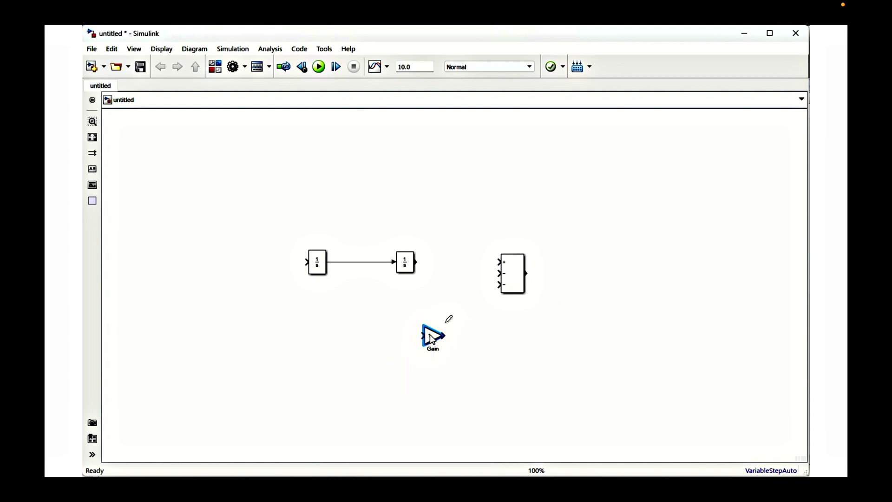
{"action": "double_click", "coordinate": [431, 339]}
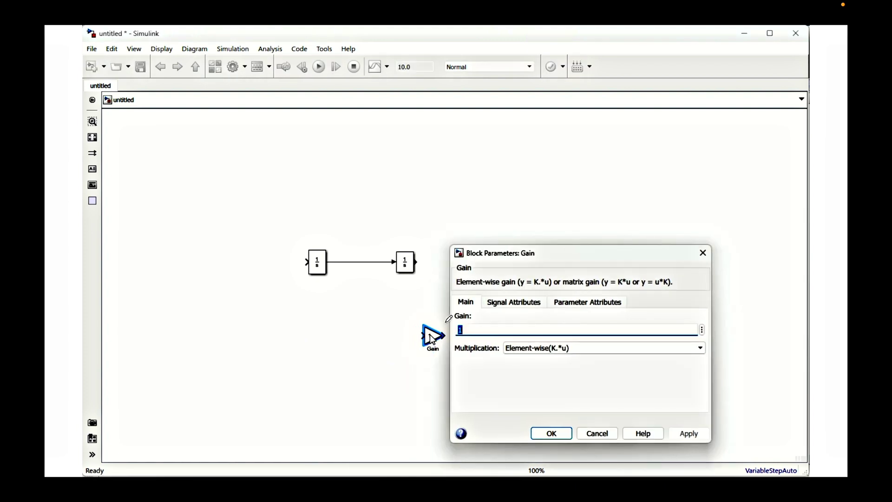
{"action": "type", "text": "c/m"}
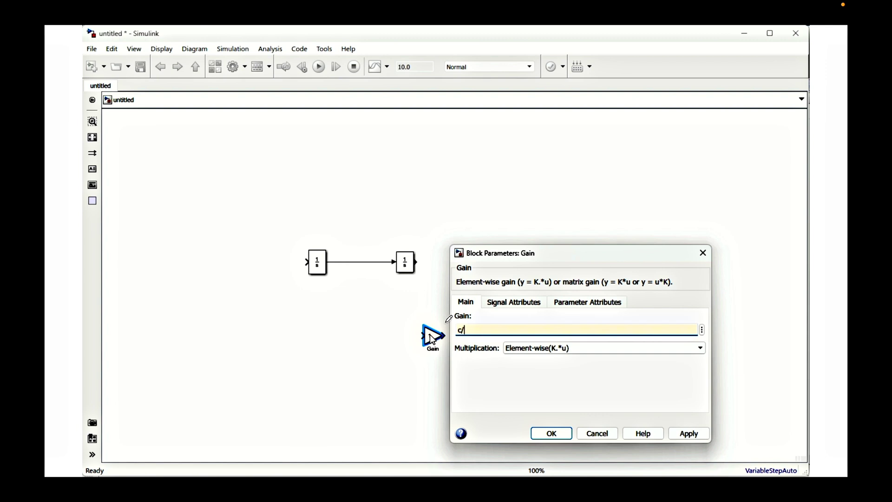
{"action": "key", "text": "Return"}
{"action": "left_click_drag", "start_coordinate": [432, 340], "coordinate": [424, 302]}
{"action": "left_click_drag", "start_coordinate": [523, 293], "coordinate": [525, 344]}
{"action": "left_click_drag", "start_coordinate": [424, 301], "coordinate": [277, 188]}
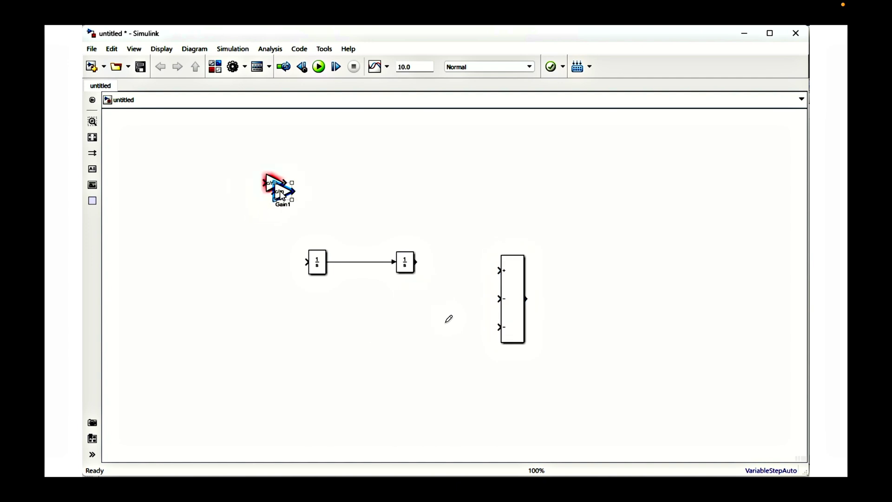
Step: Duplicate the gain into k/m and 1/m copies and align the three gains in a row
{"action": "left_click_drag", "start_coordinate": [277, 189], "coordinate": [376, 193]}
{"action": "double_click", "coordinate": [376, 193]}
{"action": "type", "text": "k/m"}
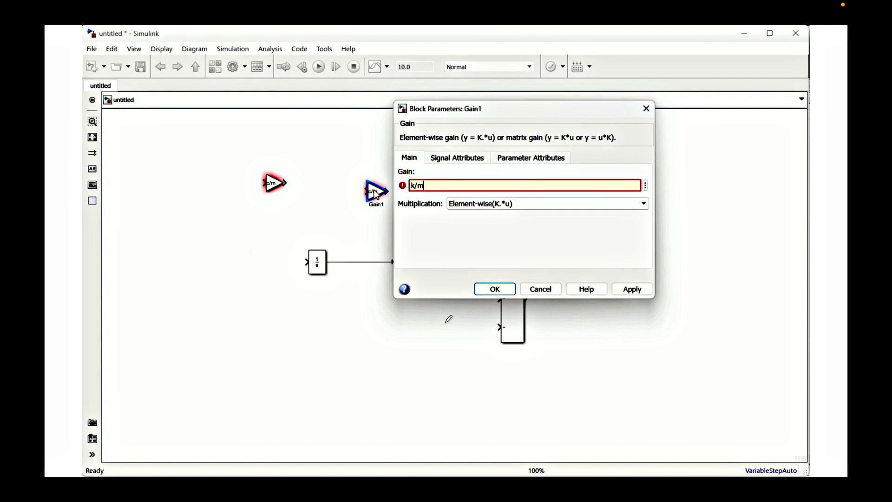
{"action": "key", "text": "Return"}
{"action": "left_click_drag", "start_coordinate": [376, 195], "coordinate": [483, 177]}
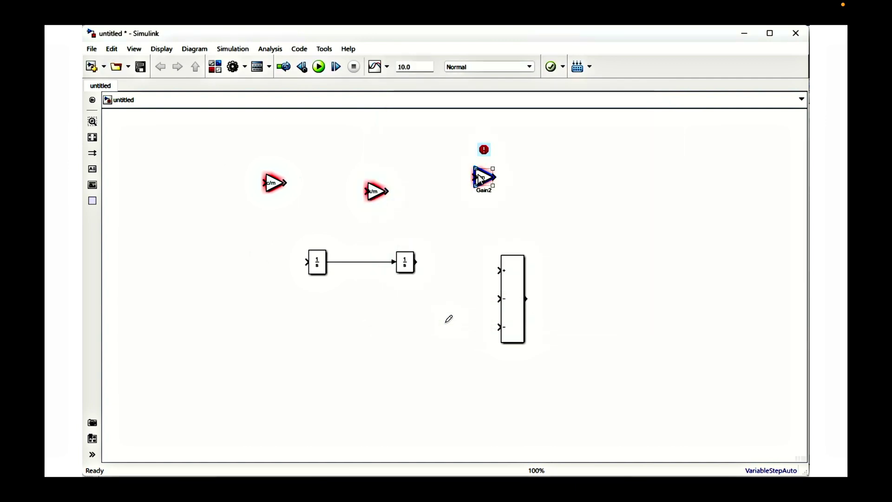
{"action": "double_click", "coordinate": [483, 177]}
{"action": "type", "text": "1/m"}
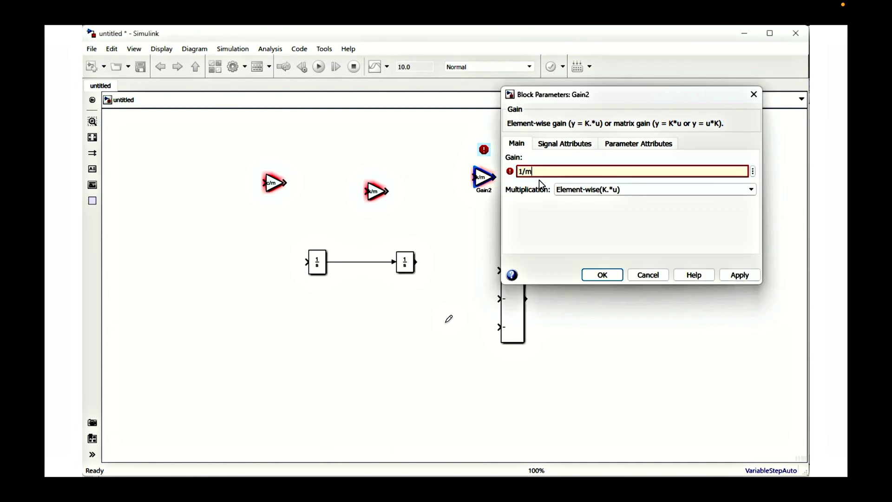
{"action": "key", "text": "Return"}
{"action": "left_click", "coordinate": [482, 176]}
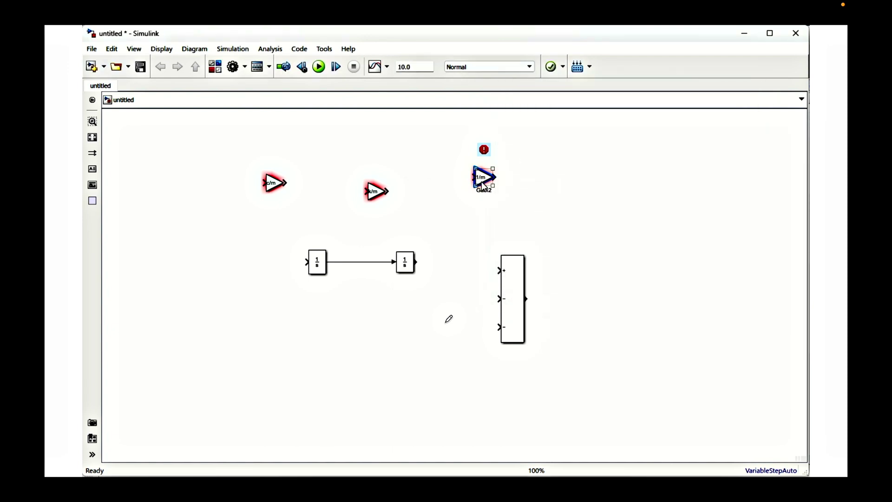
{"action": "left_click_drag", "start_coordinate": [484, 179], "coordinate": [503, 184]}
{"action": "left_click_drag", "start_coordinate": [376, 191], "coordinate": [388, 182]}
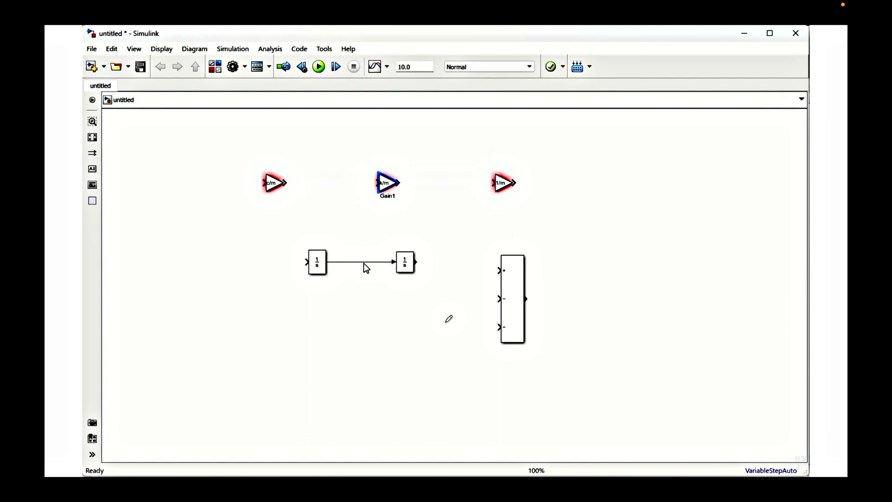
Step: Connect the Add output to the first Integrator input, routing the line above the integrators
{"action": "left_click_drag", "start_coordinate": [525, 299], "coordinate": [307, 262]}
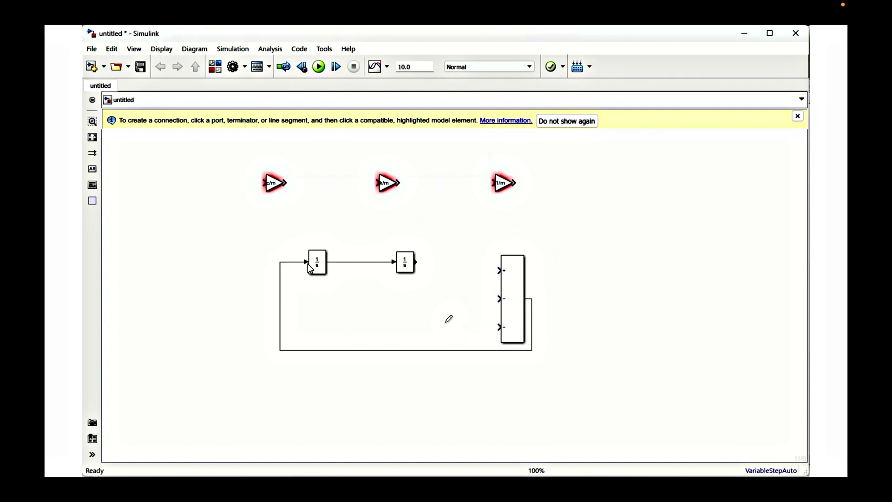
{"action": "left_click_drag", "start_coordinate": [342, 349], "coordinate": [344, 232]}
{"action": "left_click", "coordinate": [405, 240]}
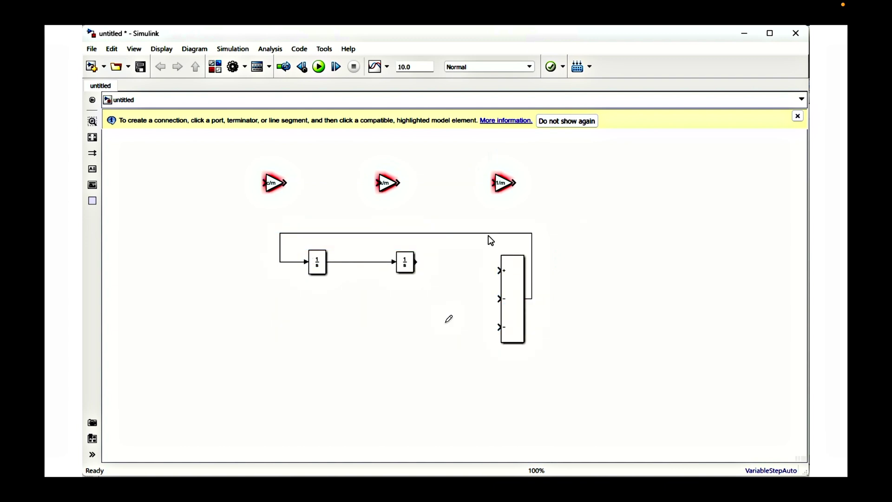
Step: Label the feedback signal 'x_double_dot (Acceleration)' and the integrator link 'x_dot (Velocity)'
{"action": "left_click", "coordinate": [455, 234]}
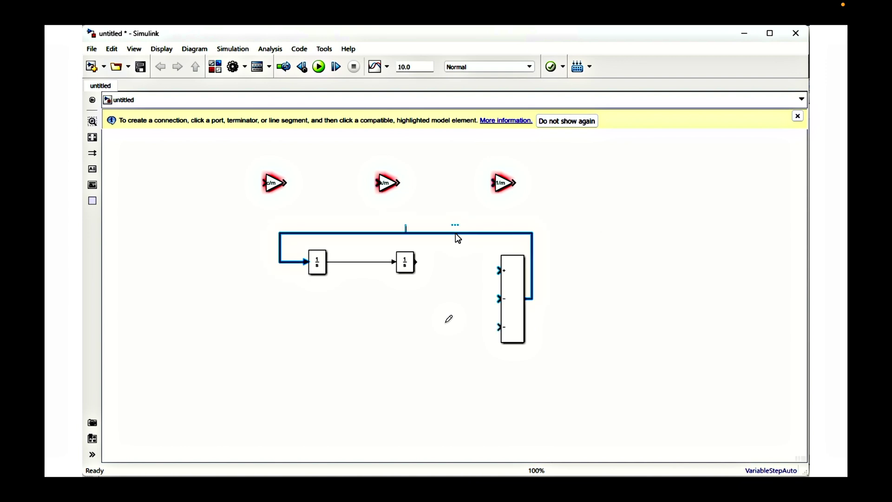
{"action": "type", "text": "x_double_dot"}
{"action": "left_click", "coordinate": [345, 261]}
{"action": "left_click", "coordinate": [421, 229]}
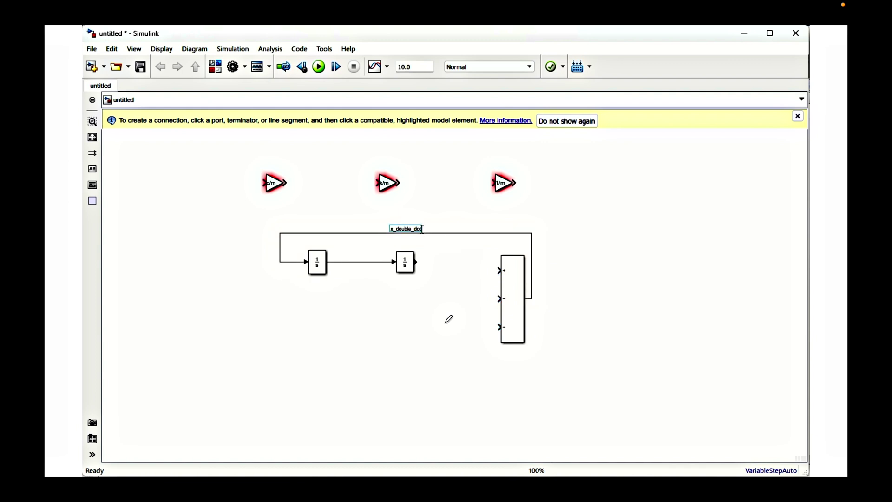
{"action": "type", "text": "(Acceleration)"}
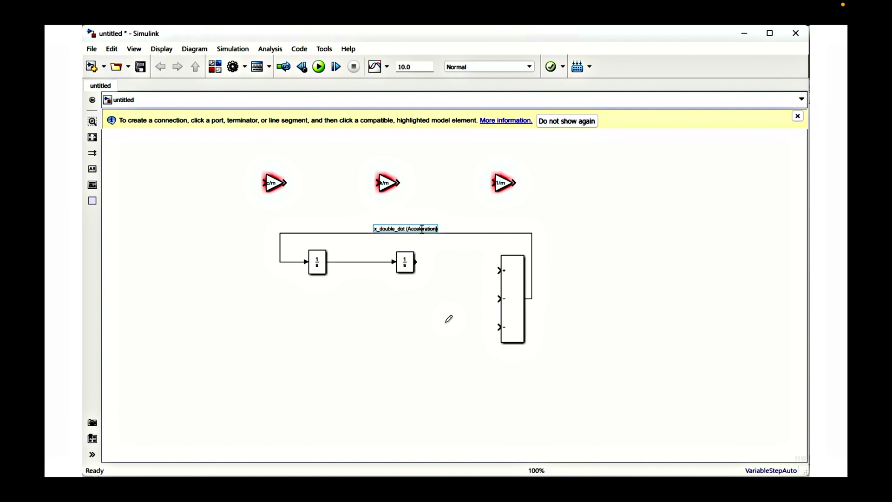
{"action": "left_click", "coordinate": [585, 233]}
{"action": "double_click", "coordinate": [359, 262]}
{"action": "type", "text": "x_dot"}
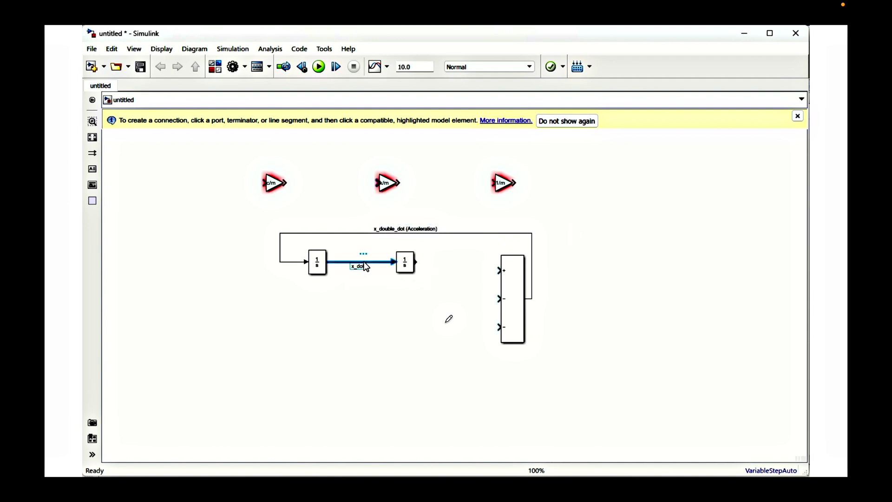
{"action": "type", "text": " (Velocity)"}
Step: Wire the k/m and c/m gains into the Add's middle and bottom inputs; move 1/m upper left
{"action": "left_click_drag", "start_coordinate": [272, 186], "coordinate": [334, 262]}
{"action": "left_click_drag", "start_coordinate": [389, 183], "coordinate": [444, 264]}
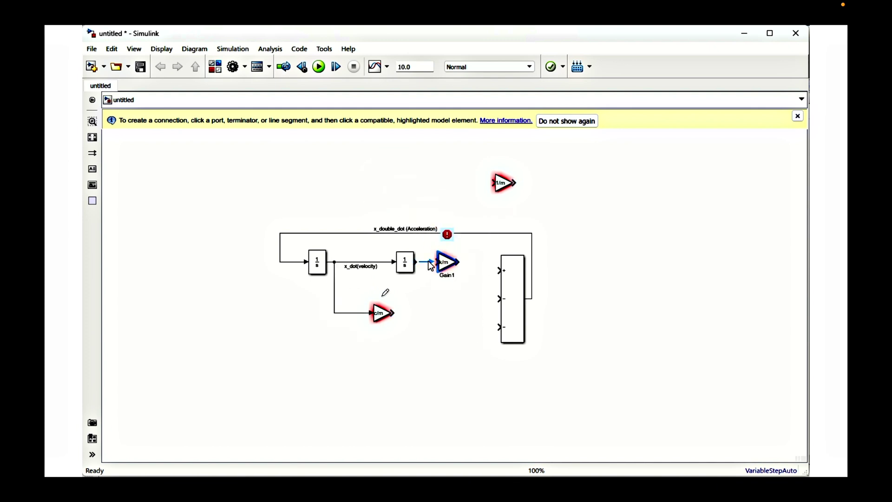
{"action": "mouse_move", "coordinate": [457, 262]}
{"action": "left_mouse_down"}
{"action": "mouse_move", "coordinate": [488, 267]}
{"action": "mouse_move", "coordinate": [487, 294]}
{"action": "mouse_move", "coordinate": [499, 298]}
{"action": "mouse_move", "coordinate": [464, 278]}
{"action": "left_mouse_up"}
{"action": "left_click", "coordinate": [385, 310]}
{"action": "left_click_drag", "start_coordinate": [394, 309], "coordinate": [499, 327]}
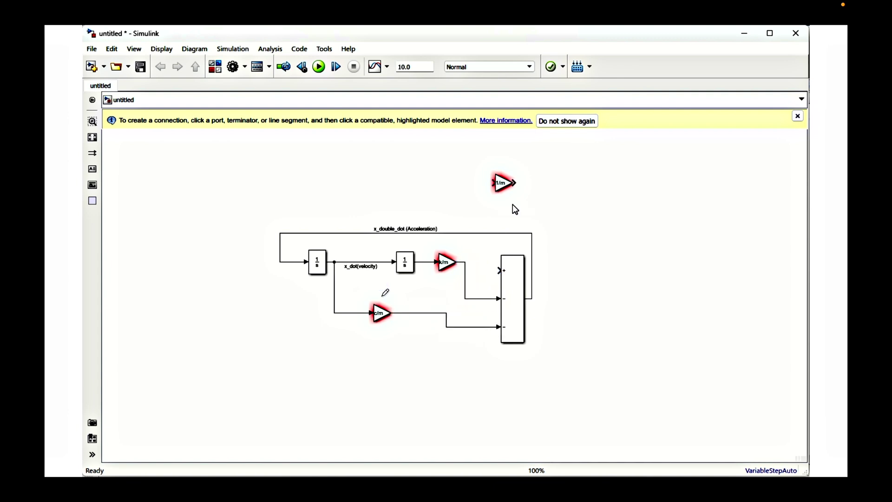
{"action": "left_click_drag", "start_coordinate": [501, 188], "coordinate": [227, 191]}
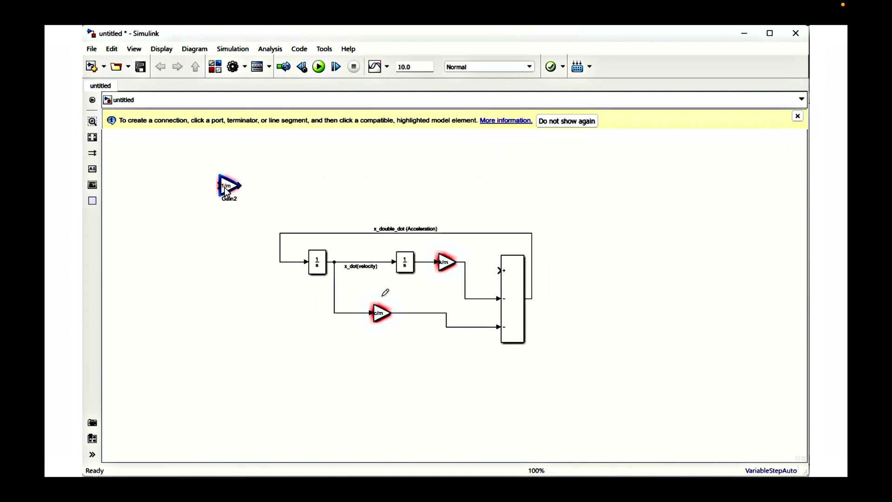
Step: Place a Goto block tagged force_by_mass right of the 1/m gain
{"action": "left_click", "coordinate": [325, 190]}
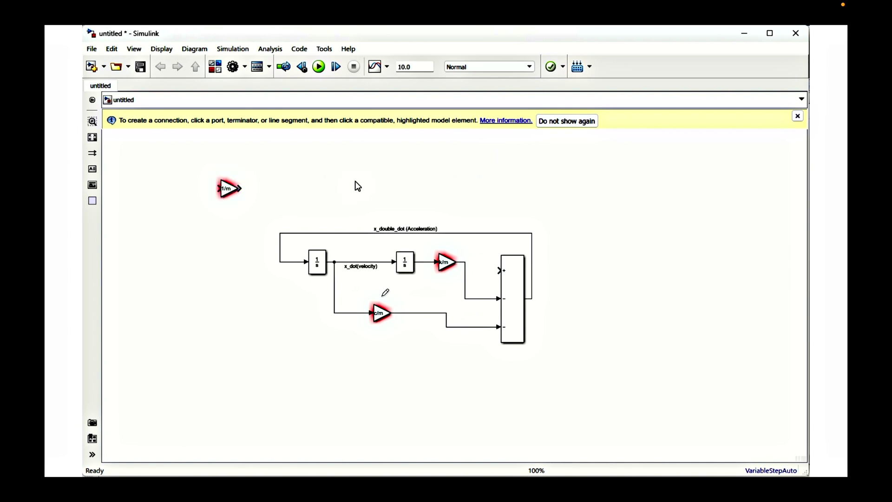
{"action": "double_click", "coordinate": [355, 180]}
{"action": "type", "text": "goto"}
{"action": "key", "text": "Return"}
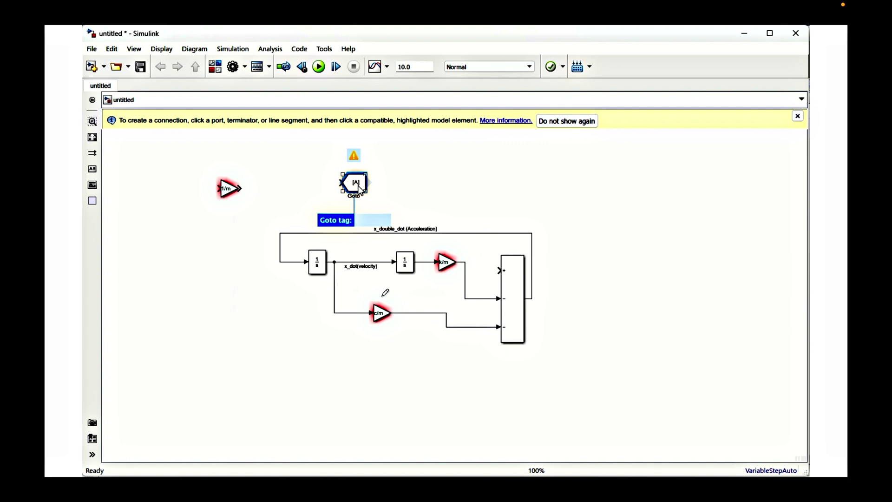
{"action": "type", "text": "fo"}
{"action": "type", "text": "rce"}
{"action": "type", "text": "/"}
{"action": "type", "text": "mas"}
{"action": "key", "text": "BackSpace"}
{"action": "key", "text": "BackSpace"}
{"action": "key", "text": "BackSpace"}
{"action": "key", "text": "BackSpace"}
{"action": "key", "text": "Return"}
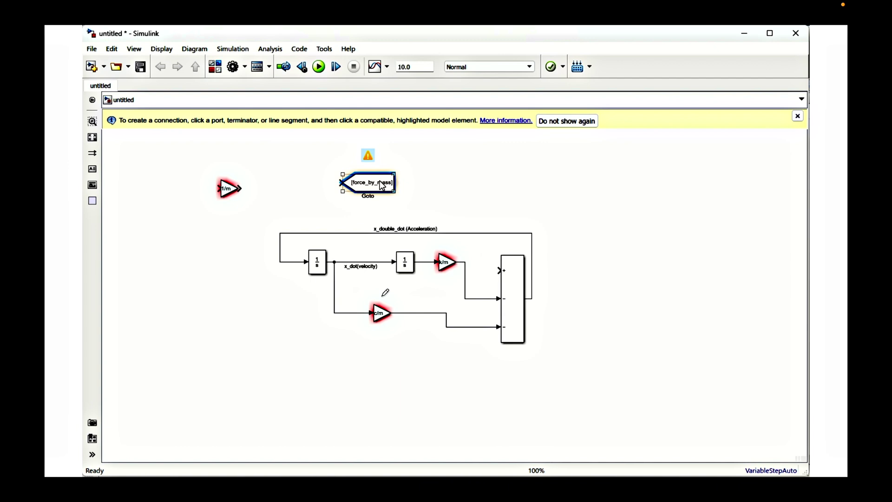
{"action": "left_click_drag", "start_coordinate": [379, 179], "coordinate": [312, 185]}
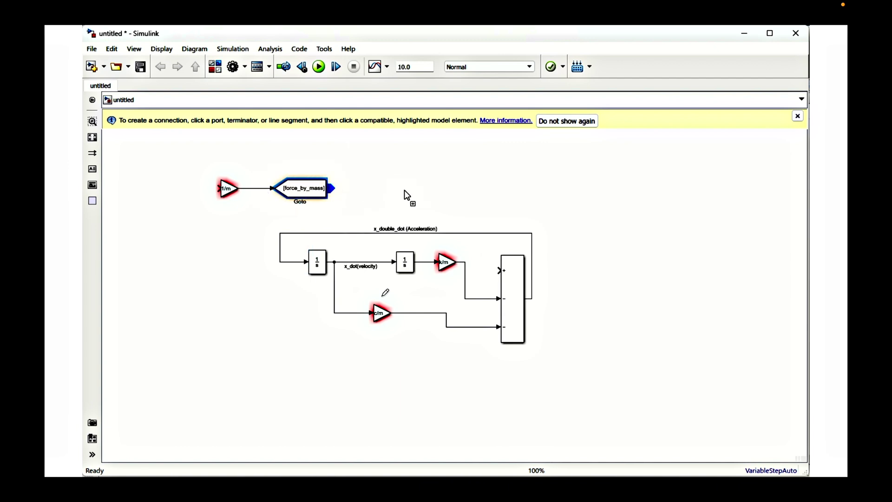
Step: Add a matching force_by_mass From block at the Add block's plus input
{"action": "key", "text": "ctrl+v"}
{"action": "left_click_drag", "start_coordinate": [404, 194], "coordinate": [540, 281]}
{"action": "left_click", "coordinate": [511, 282]}
{"action": "left_click", "coordinate": [483, 271]}
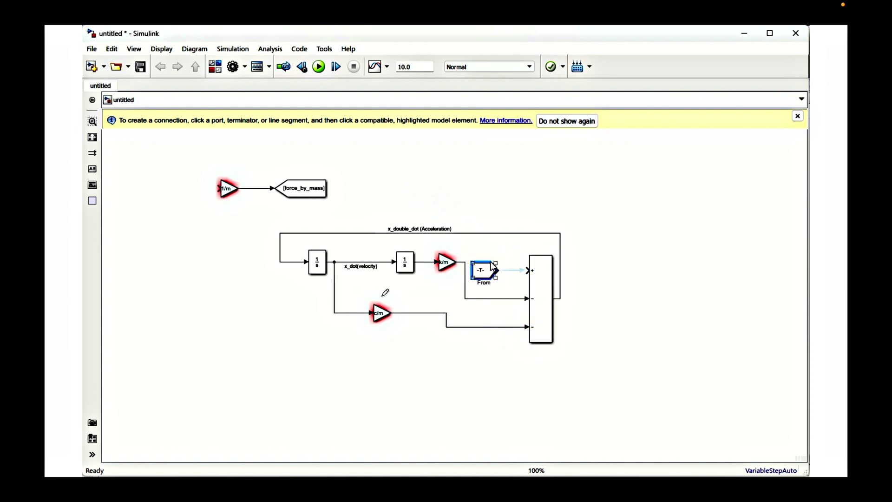
{"action": "left_click_drag", "start_coordinate": [496, 262], "coordinate": [515, 261]}
{"action": "left_click", "coordinate": [504, 265]}
Step: Connect a new Inport named 'force' to the 1/m gain's input
{"action": "double_click", "coordinate": [183, 225]}
{"action": "left_click", "coordinate": [175, 239]}
{"action": "left_click_drag", "start_coordinate": [182, 225], "coordinate": [181, 190]}
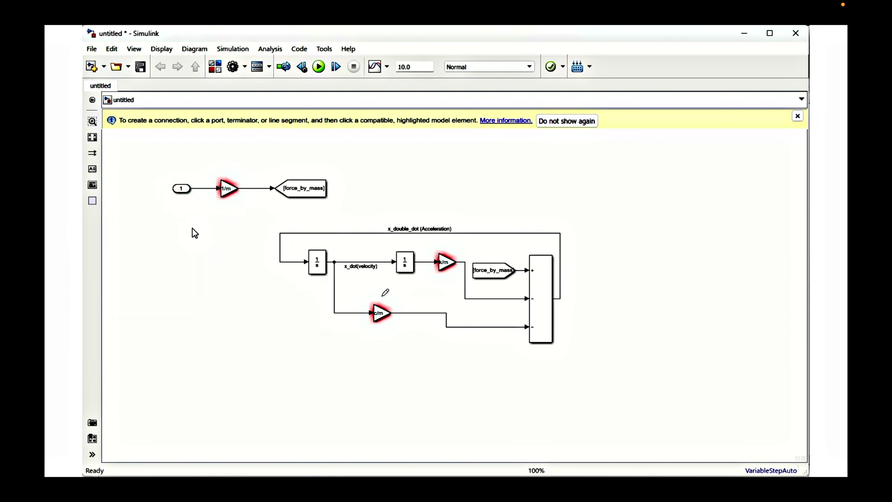
{"action": "left_click", "coordinate": [183, 193]}
{"action": "left_click", "coordinate": [183, 198]}
{"action": "type", "text": "force"}
{"action": "left_click", "coordinate": [257, 284]}
Step: Add a From block with Goto tag V on the right of the model
{"action": "double_click", "coordinate": [624, 221]}
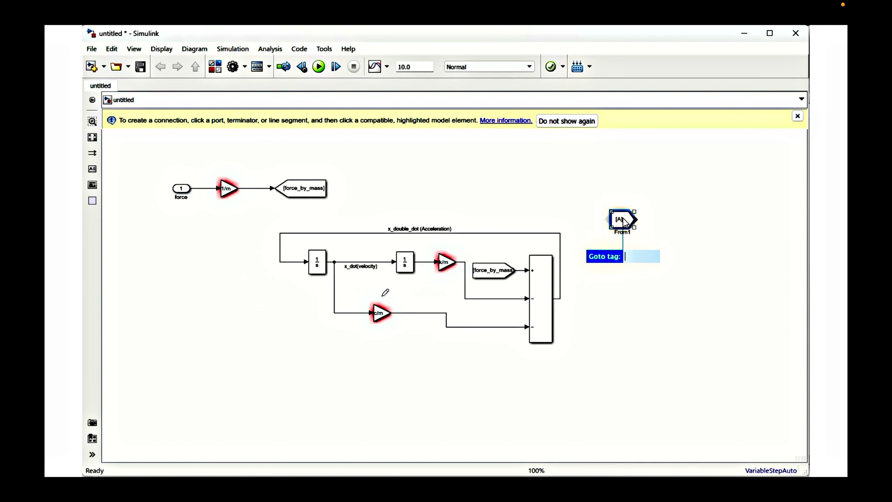
{"action": "left_click", "coordinate": [623, 221]}
{"action": "left_click_drag", "start_coordinate": [610, 210], "coordinate": [612, 215]}
{"action": "double_click", "coordinate": [621, 222]}
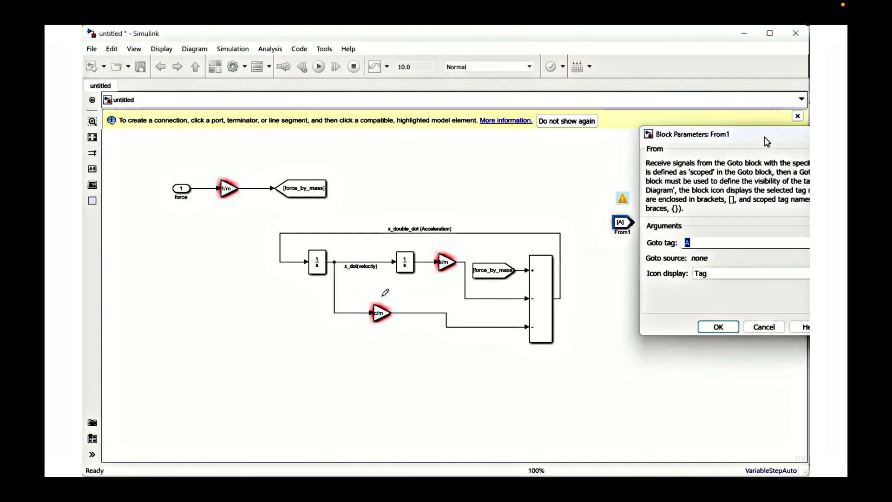
{"action": "left_click_drag", "start_coordinate": [768, 140], "coordinate": [660, 179]}
{"action": "type", "text": "V"}
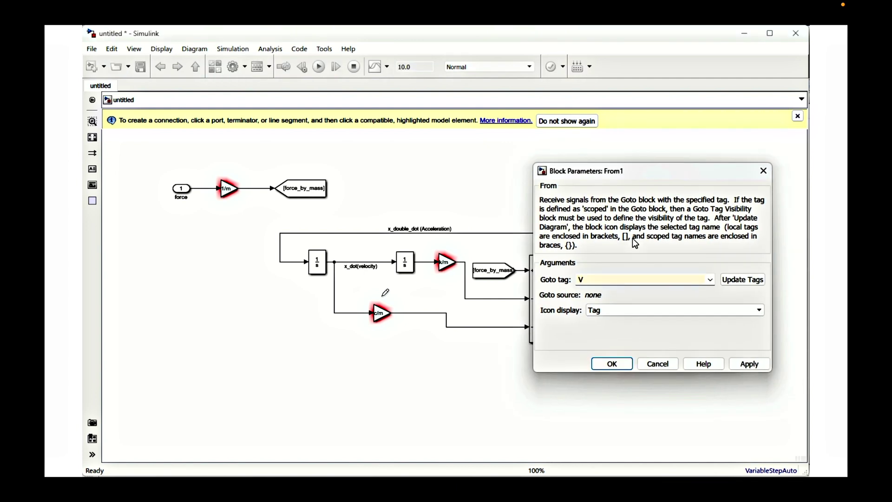
{"action": "left_click", "coordinate": [610, 365]}
{"action": "left_click_drag", "start_coordinate": [619, 219], "coordinate": [537, 166]}
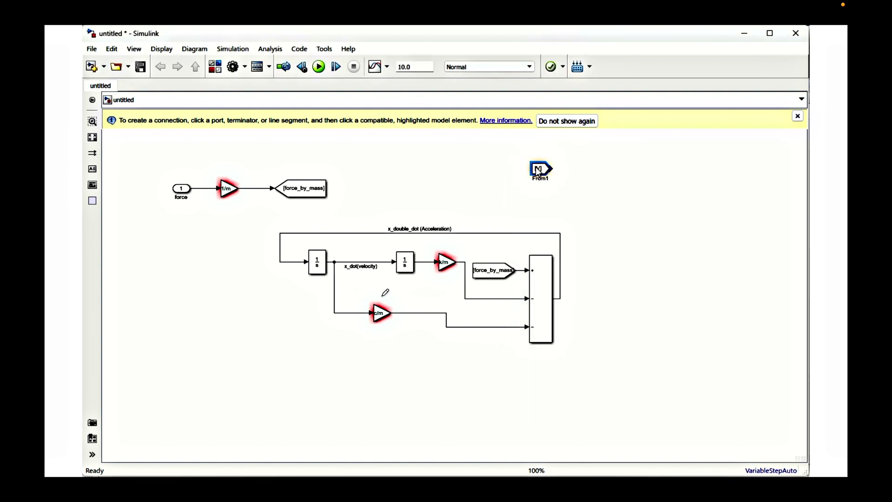
Step: Paste two copies of the V From block and line them up vertically
{"action": "key", "text": "ctrl+v"}
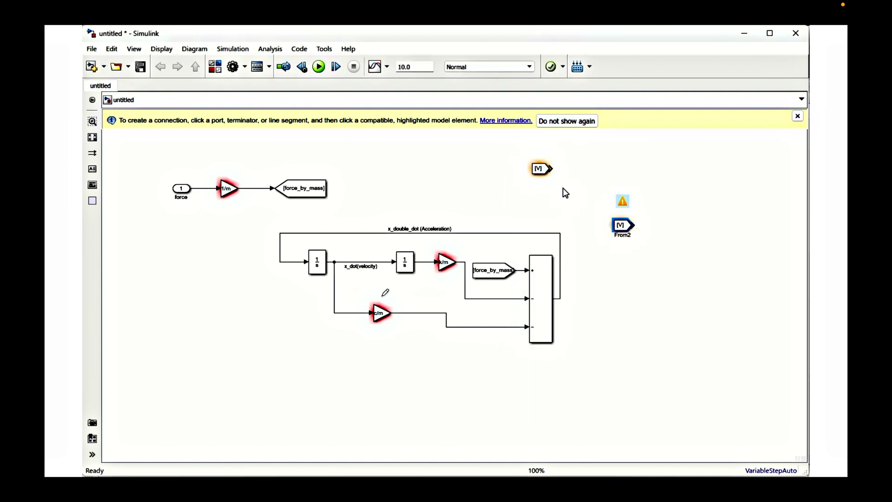
{"action": "left_click_drag", "start_coordinate": [543, 175], "coordinate": [624, 203]}
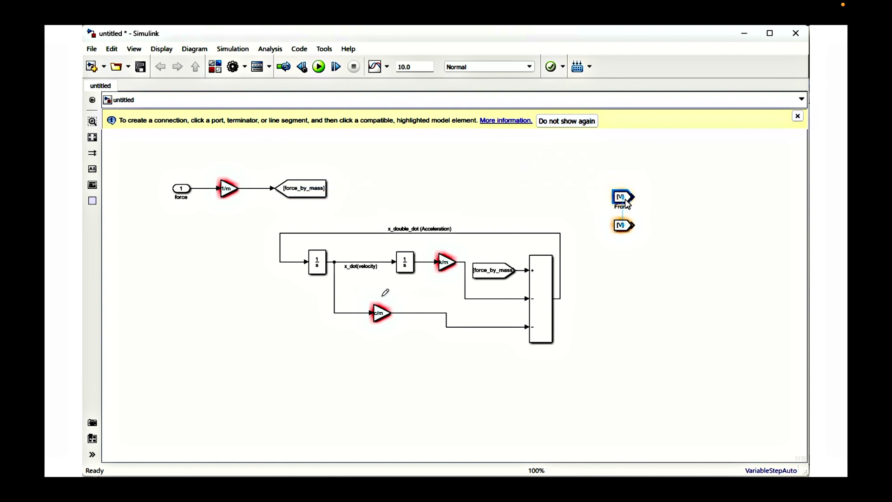
{"action": "key", "text": "ctrl+v"}
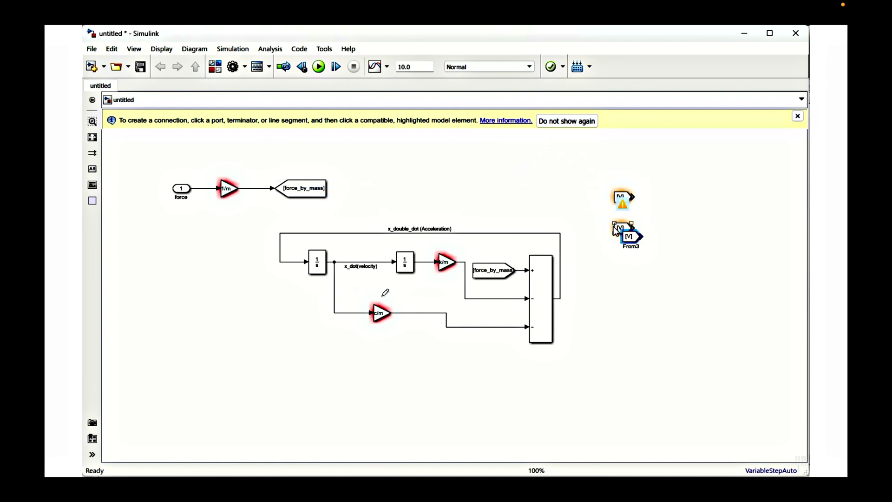
{"action": "left_click_drag", "start_coordinate": [627, 238], "coordinate": [629, 261]}
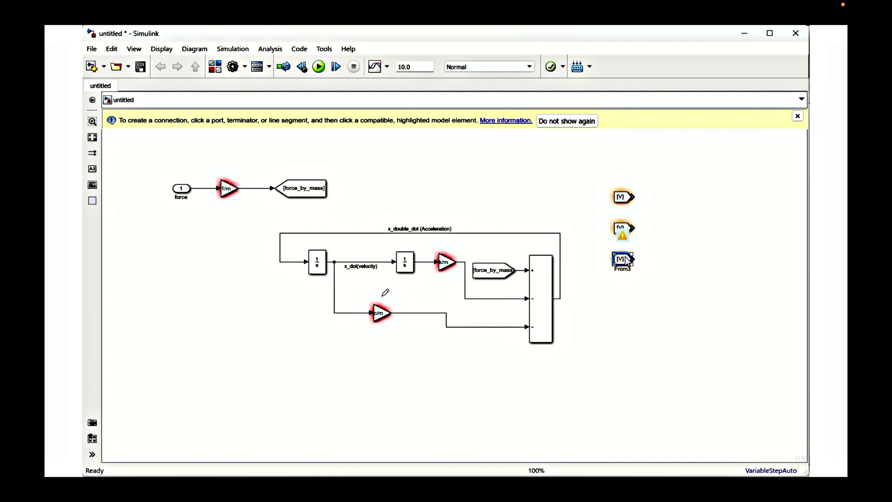
Step: Change the copies' Goto tags to A and D
{"action": "double_click", "coordinate": [621, 229]}
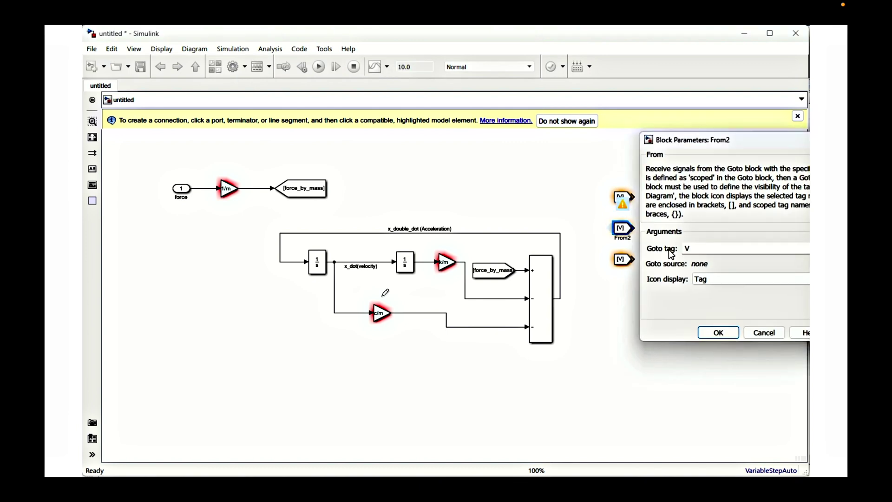
{"action": "left_click_drag", "start_coordinate": [746, 142], "coordinate": [510, 208]}
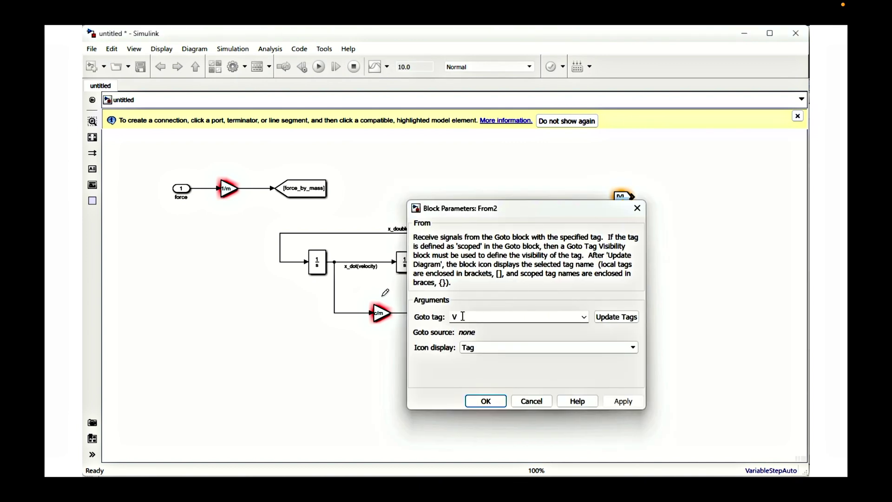
{"action": "left_click_drag", "start_coordinate": [465, 317], "coordinate": [448, 316]}
{"action": "type", "text": "A"}
{"action": "left_click", "coordinate": [486, 400]}
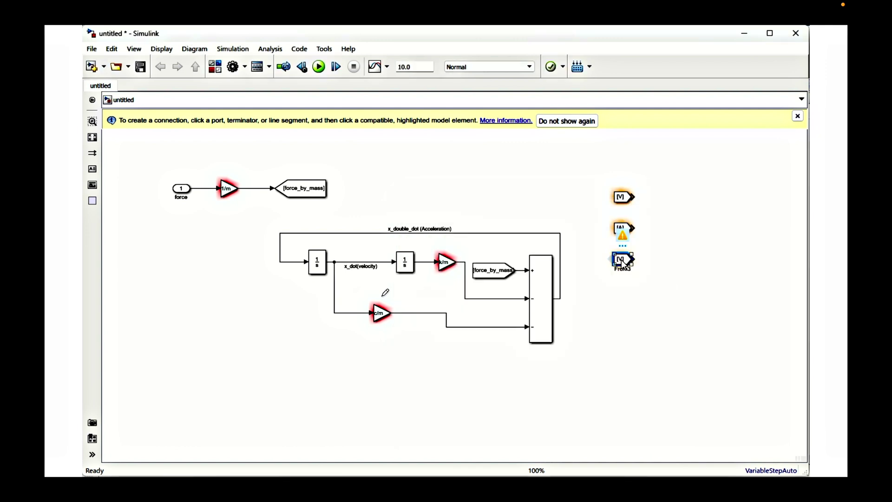
{"action": "double_click", "coordinate": [621, 261]}
{"action": "left_click_drag", "start_coordinate": [747, 176], "coordinate": [597, 195]}
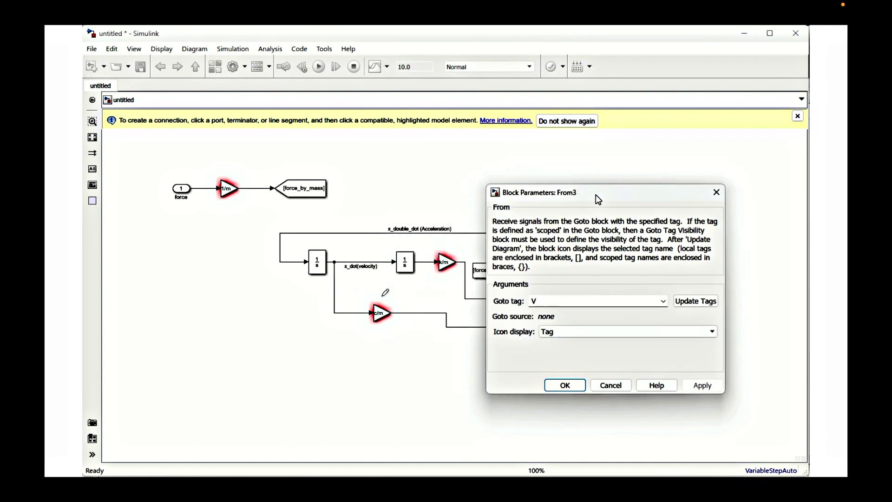
{"action": "double_click", "coordinate": [550, 304]}
{"action": "type", "text": "X"}
{"action": "key", "text": "Return"}
Step: Stack the From blocks top to bottom as D, V and A
{"action": "left_click_drag", "start_coordinate": [621, 262], "coordinate": [627, 279]}
{"action": "left_click", "coordinate": [622, 200]}
{"action": "left_click", "coordinate": [621, 228]}
{"action": "key", "text": "Down"}
{"action": "key", "text": "Down"}
{"action": "key", "text": "Down"}
{"action": "key", "text": "Down"}
{"action": "key", "text": "Down"}
{"action": "key", "text": "Down"}
{"action": "key", "text": "Down"}
{"action": "key", "text": "Down"}
{"action": "key", "text": "Down"}
{"action": "key", "text": "Down"}
{"action": "left_click_drag", "start_coordinate": [619, 181], "coordinate": [618, 253]}
{"action": "left_click", "coordinate": [687, 260]}
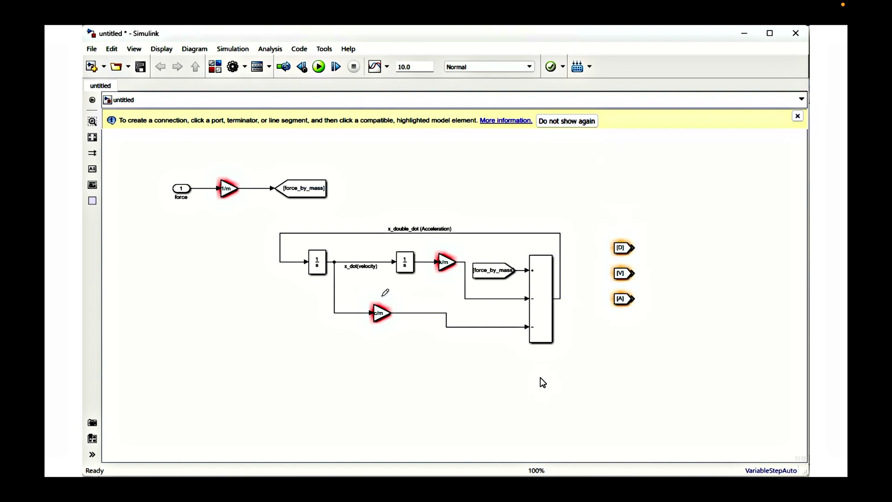
Step: Insert a Scope beside the From blocks and give it three input ports
{"action": "double_click", "coordinate": [641, 359]}
{"action": "type", "text": "sco"}
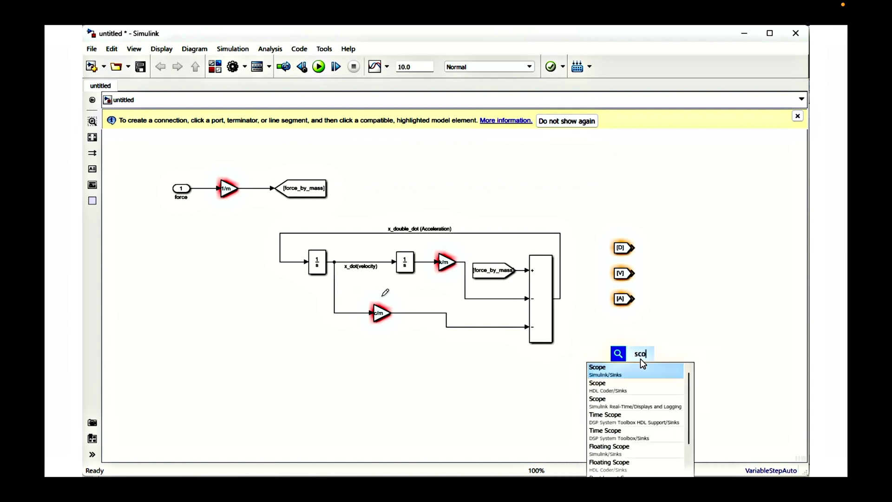
{"action": "type", "text": "pe"}
{"action": "key", "text": "Return"}
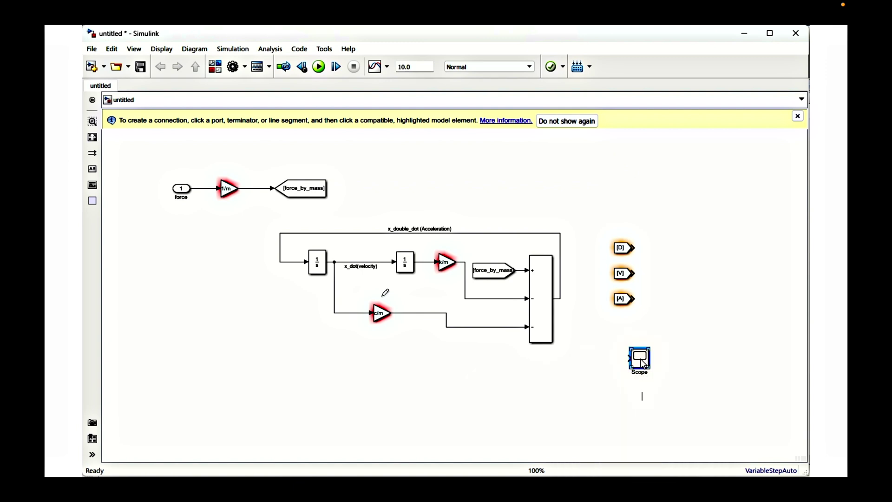
{"action": "left_click_drag", "start_coordinate": [644, 362], "coordinate": [693, 277]}
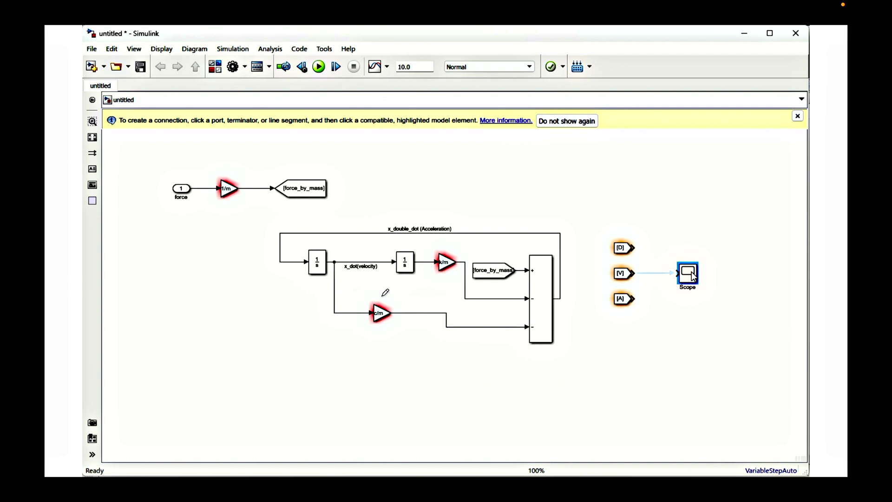
{"action": "double_click", "coordinate": [689, 274]}
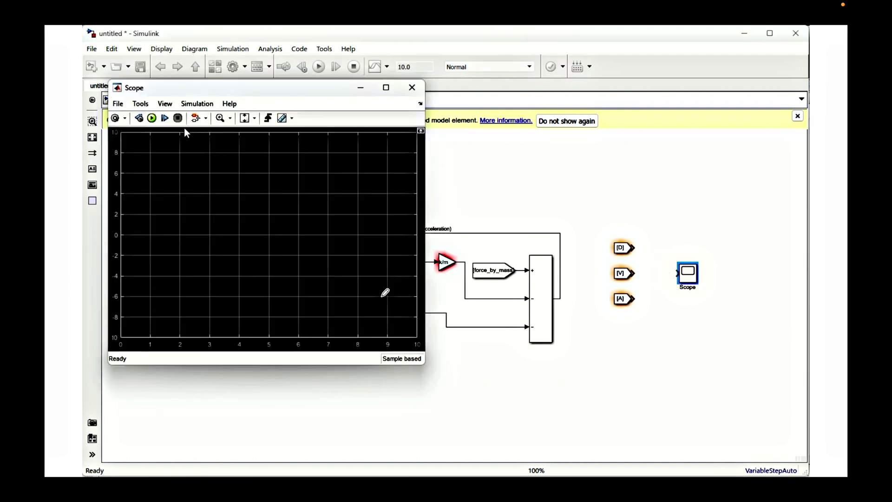
{"action": "left_click", "coordinate": [118, 103]}
{"action": "mouse_move", "coordinate": [163, 136]}
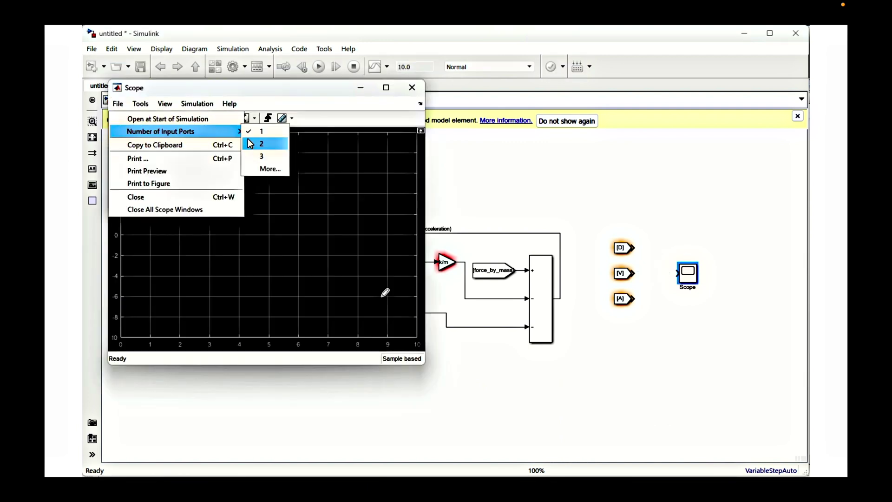
{"action": "left_click", "coordinate": [261, 154]}
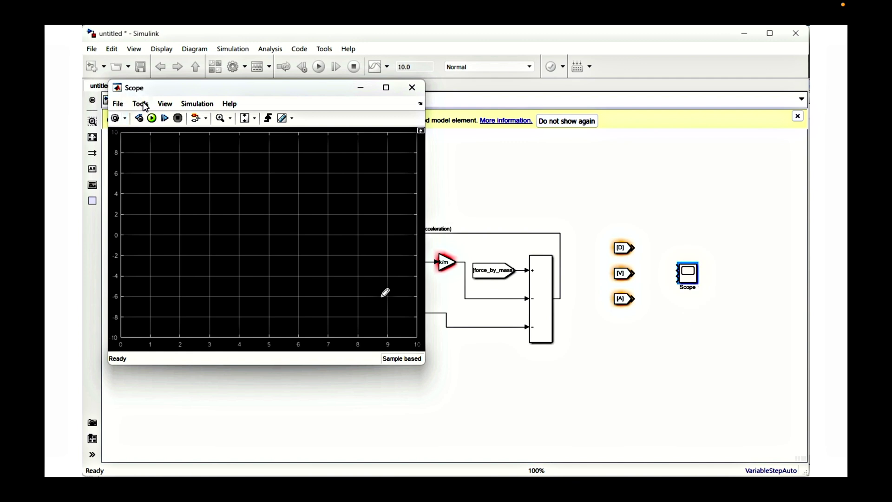
Step: Switch the Scope display to a multi-plot grid layout
{"action": "left_click", "coordinate": [164, 106]}
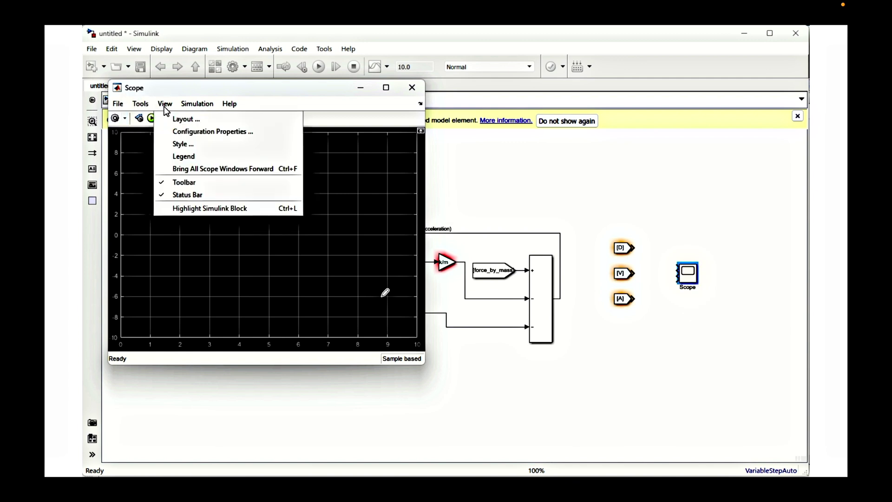
{"action": "left_click", "coordinate": [140, 103]}
{"action": "left_click", "coordinate": [165, 103]}
{"action": "left_click", "coordinate": [168, 114]}
{"action": "left_click", "coordinate": [204, 150]}
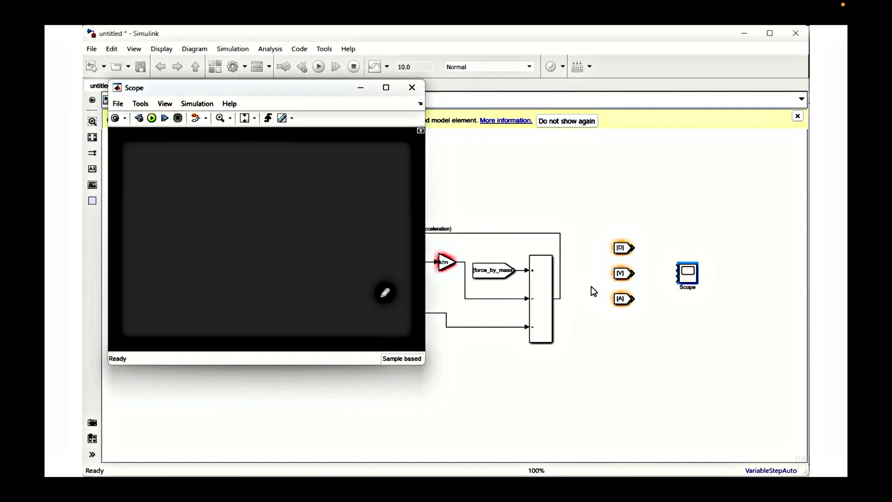
Step: Wire the D, V and A From blocks into the Scope inputs and enlarge it
{"action": "left_click", "coordinate": [641, 214]}
{"action": "left_click_drag", "start_coordinate": [635, 247], "coordinate": [678, 275]}
{"action": "left_click_drag", "start_coordinate": [633, 299], "coordinate": [709, 311]}
{"action": "left_click", "coordinate": [712, 311]}
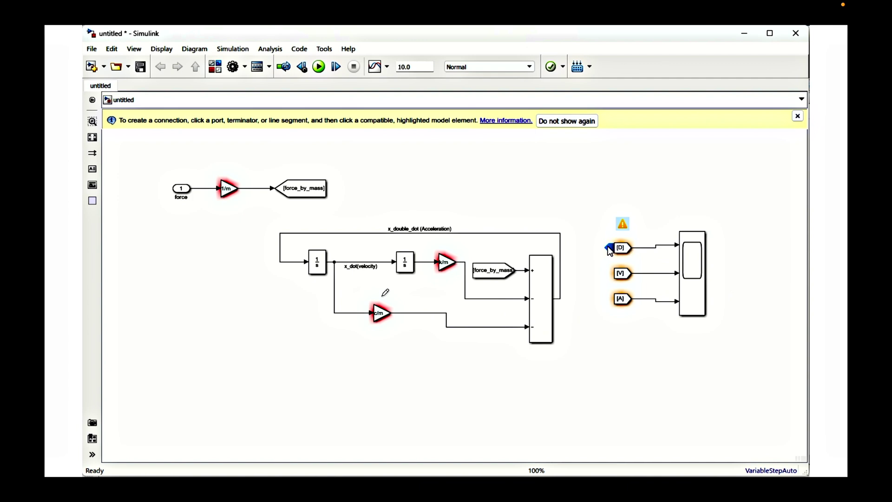
Step: Place V, D and A Goto copies on the velocity, displacement and acceleration lines, then select the system blocks
{"action": "left_click_drag", "start_coordinate": [609, 247], "coordinate": [424, 263]}
{"action": "left_click_drag", "start_coordinate": [478, 233], "coordinate": [477, 225]}
{"action": "left_click", "coordinate": [578, 210]}
{"action": "left_click_drag", "start_coordinate": [620, 273], "coordinate": [374, 243]}
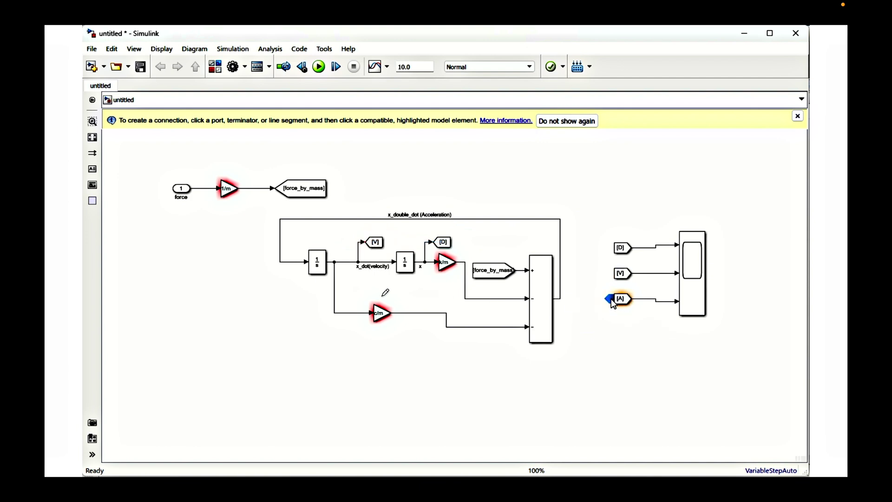
{"action": "left_click_drag", "start_coordinate": [608, 299], "coordinate": [523, 218]}
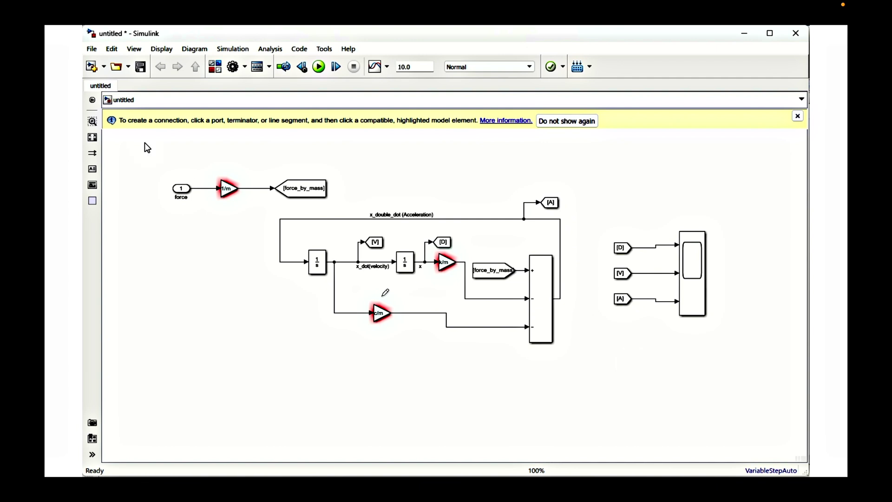
{"action": "left_click_drag", "start_coordinate": [144, 142], "coordinate": [671, 361]}
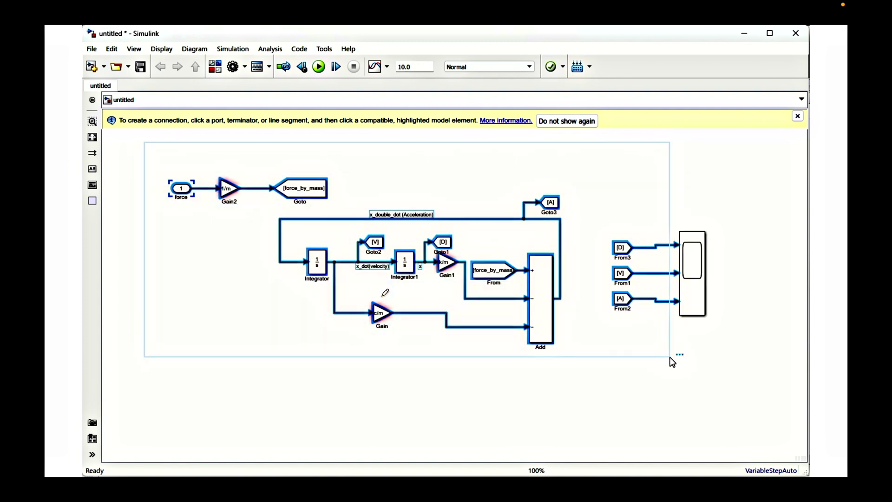
Step: Create a Subsystem from the selection, size it beside the Scope, and delete the force Inport
{"action": "mouse_move", "coordinate": [679, 352]}
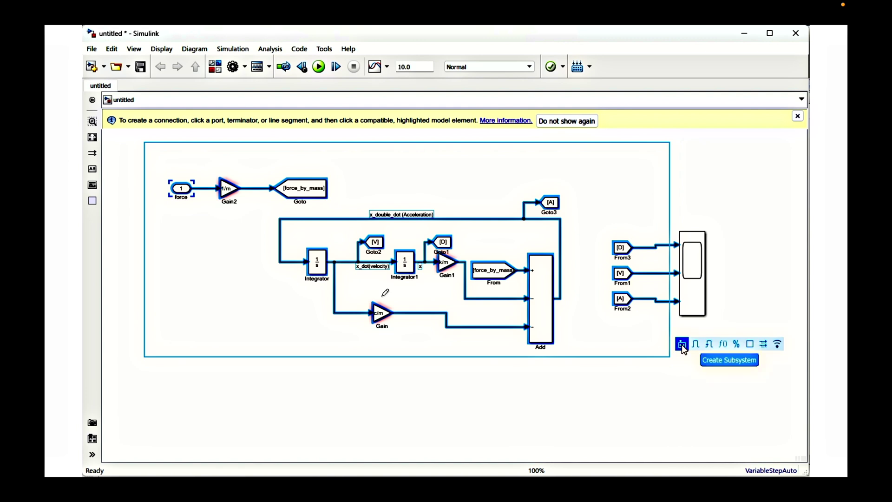
{"action": "left_click", "coordinate": [682, 344]}
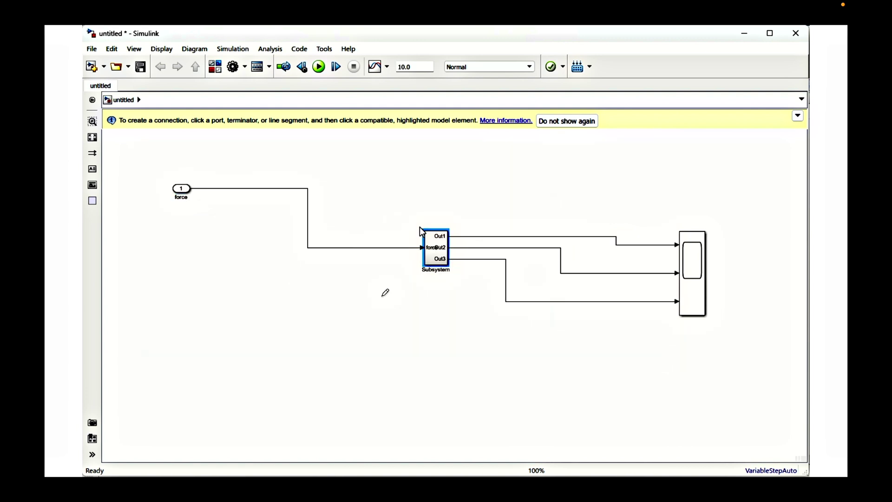
{"action": "left_click_drag", "start_coordinate": [423, 230], "coordinate": [375, 206]}
{"action": "left_click_drag", "start_coordinate": [449, 265], "coordinate": [454, 271]}
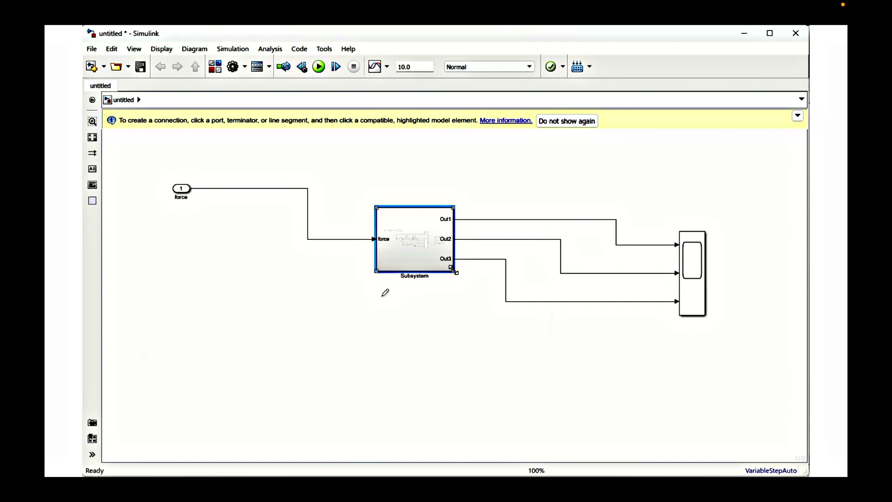
{"action": "left_click_drag", "start_coordinate": [182, 191], "coordinate": [322, 245]}
{"action": "left_click_drag", "start_coordinate": [693, 270], "coordinate": [517, 235]}
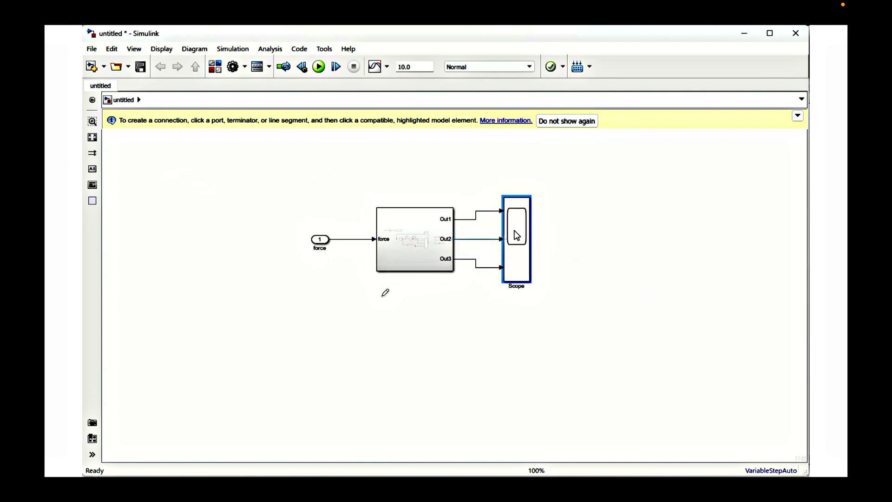
{"action": "left_click_drag", "start_coordinate": [454, 273], "coordinate": [453, 305]}
{"action": "left_click_drag", "start_coordinate": [530, 282], "coordinate": [528, 305]}
{"action": "key", "text": "ctrl+shift+a"}
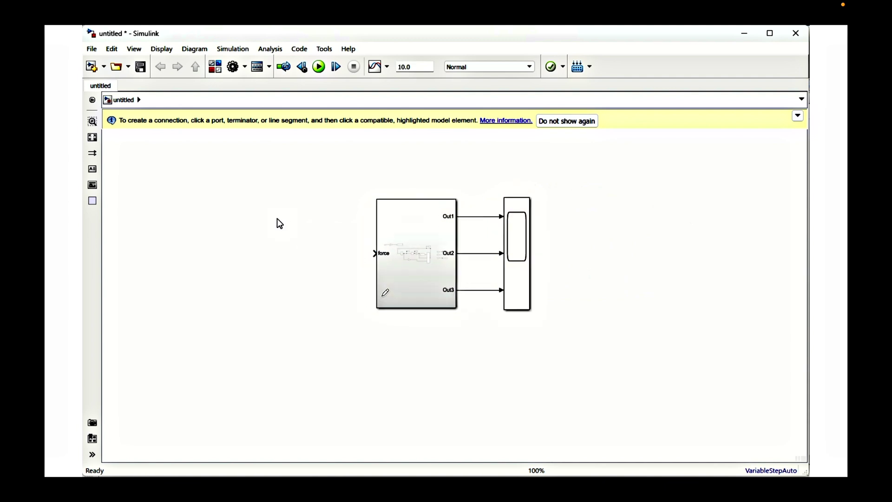
Step: Insert a Step block and connect it to the subsystem's force input
{"action": "double_click", "coordinate": [279, 223]}
{"action": "type", "text": "step"}
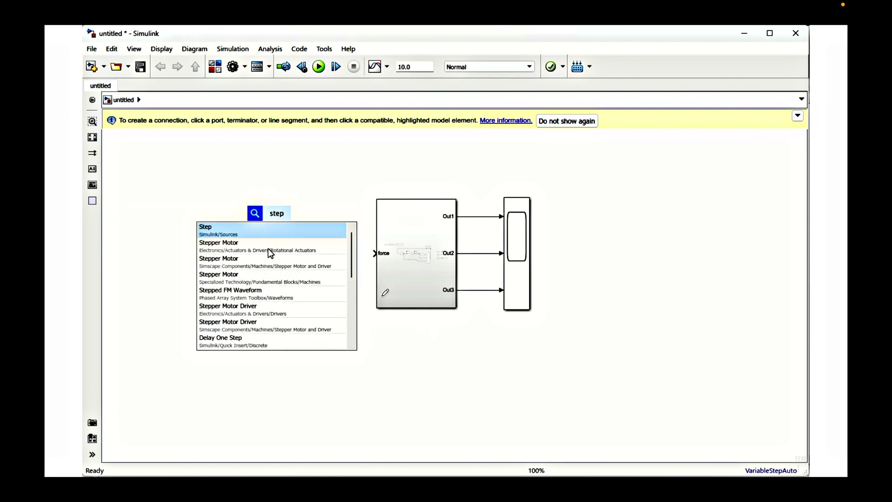
{"action": "key", "text": "Return"}
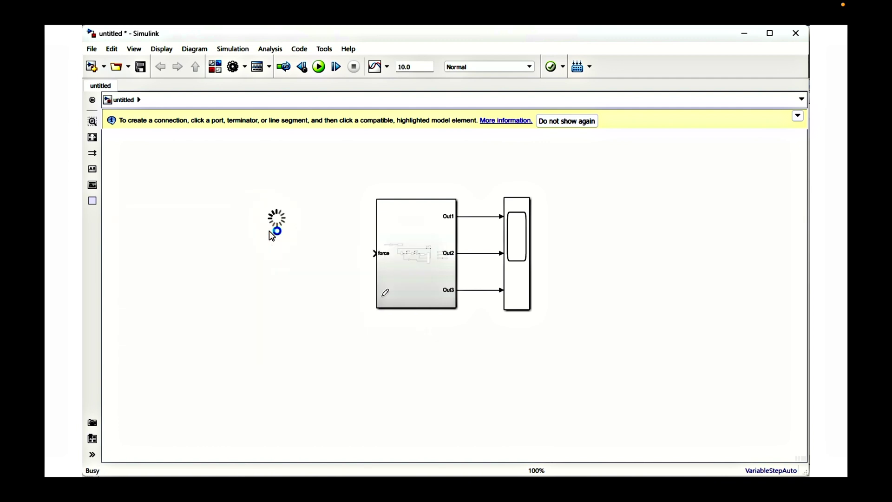
{"action": "left_click_drag", "start_coordinate": [270, 246], "coordinate": [269, 257]}
{"action": "left_click", "coordinate": [299, 254]}
Step: Set the Step block's final value to F
{"action": "double_click", "coordinate": [273, 259]}
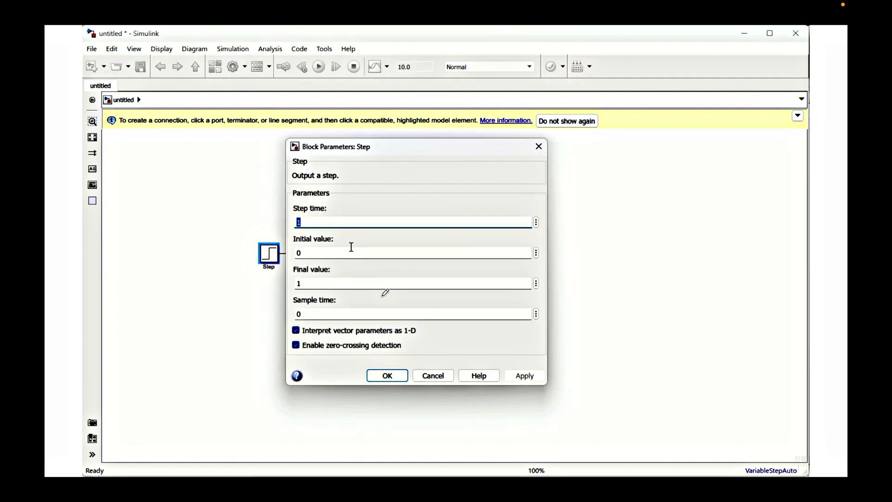
{"action": "key", "text": "Tab"}
{"action": "key", "text": "Tab"}
{"action": "type", "text": "F"}
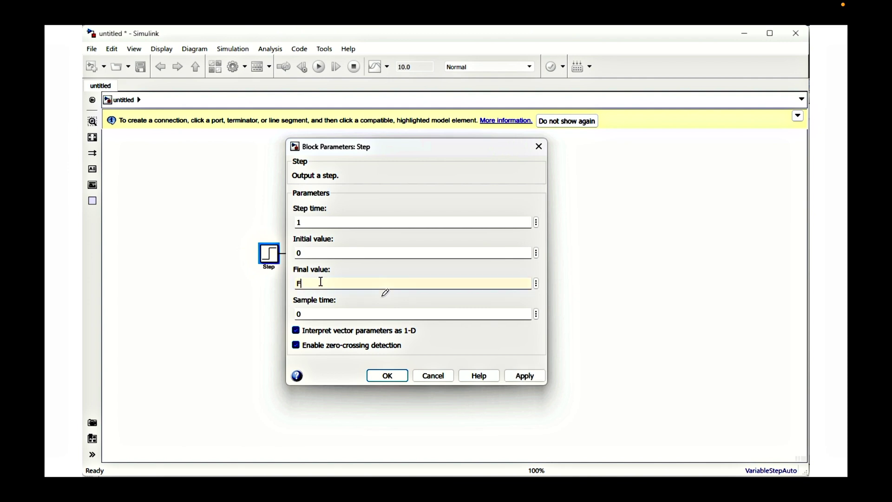
{"action": "key", "text": "Return"}
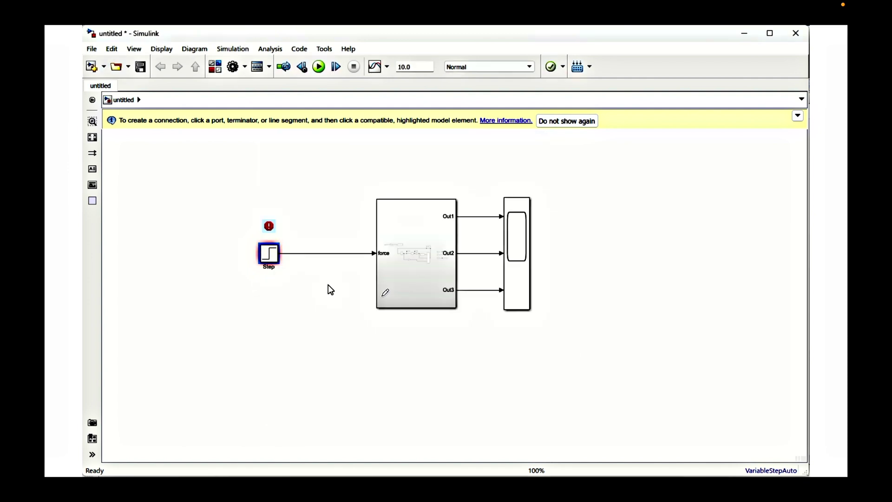
{"action": "left_click", "coordinate": [324, 300]}
{"action": "mouse_move", "coordinate": [271, 229]}
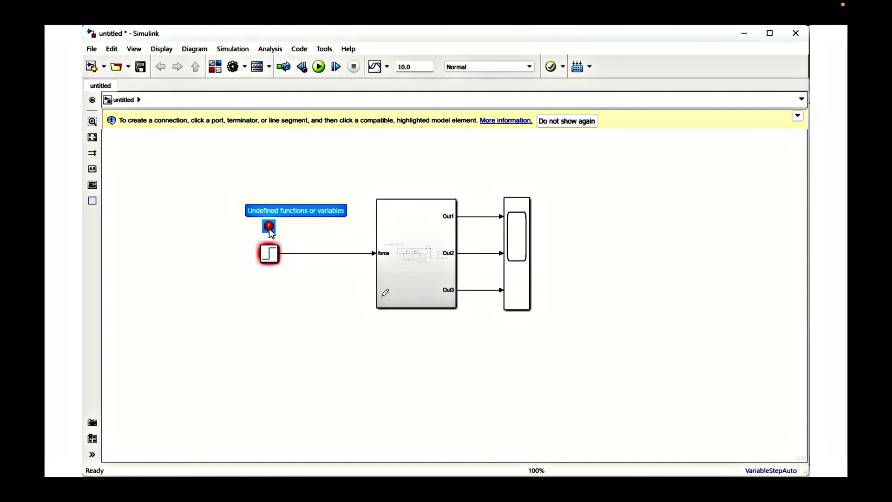
Step: Open the Subsystem and inspect the undefined-variable errors on the 1/m, k/m and c/m Gains
{"action": "double_click", "coordinate": [395, 249]}
{"action": "mouse_move", "coordinate": [247, 190]}
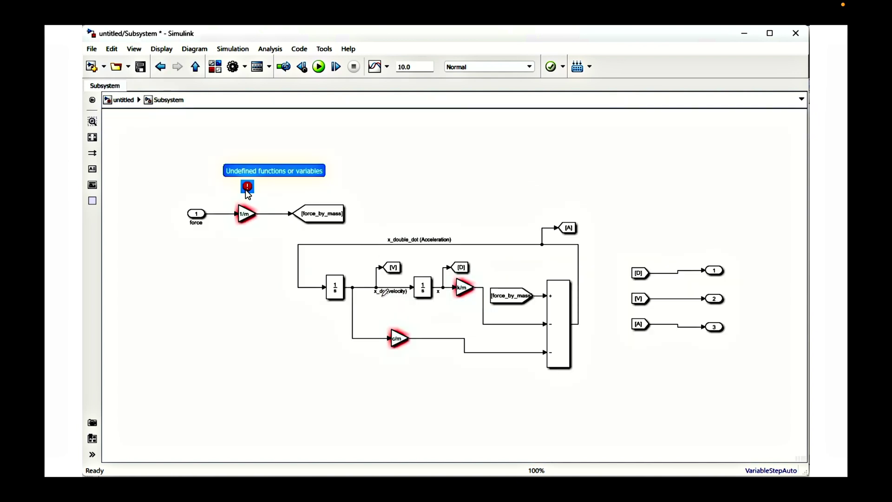
{"action": "mouse_move", "coordinate": [399, 315]}
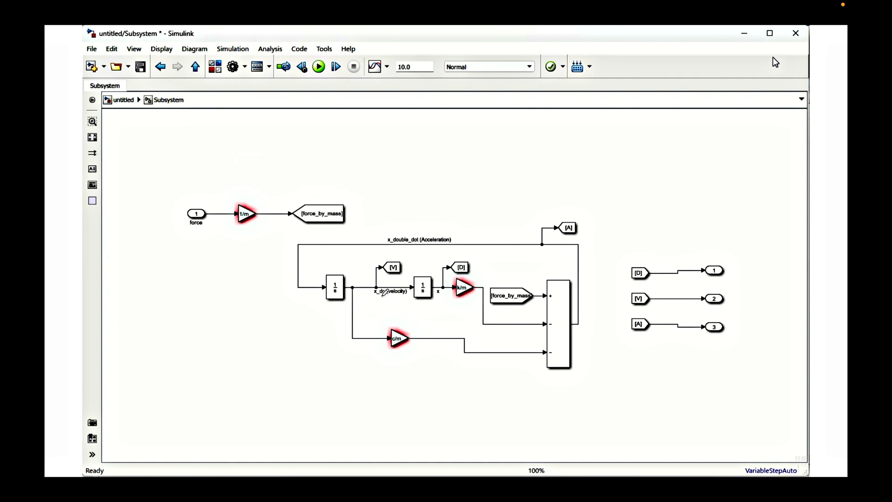
Step: Assign f = 1000 and c = 5 in the MATLAB Command Window
{"action": "left_click", "coordinate": [743, 33]}
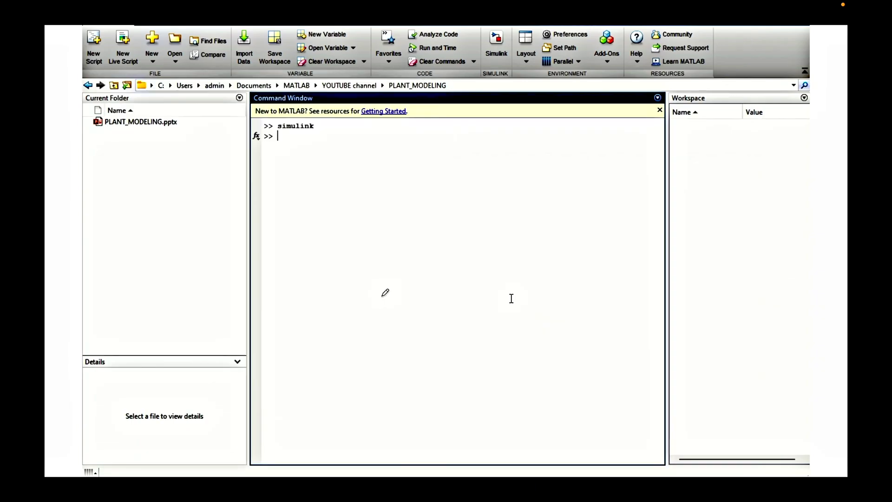
{"action": "type", "text": "f=1000"}
{"action": "key", "text": "Return"}
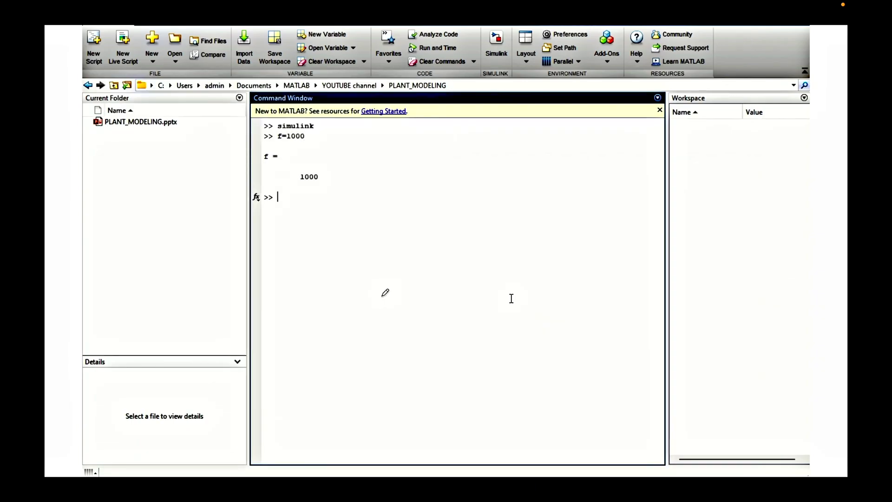
{"action": "type", "text": "force is in newton"}
{"action": "key", "text": "BackSpace"}
{"action": "key", "text": "BackSpace"}
{"action": "key", "text": "BackSpace"}
{"action": "key", "text": "BackSpace"}
{"action": "key", "text": "BackSpace"}
{"action": "key", "text": "BackSpace"}
{"action": "key", "text": "BackSpace"}
{"action": "key", "text": "BackSpace"}
{"action": "key", "text": "BackSpace"}
{"action": "key", "text": "BackSpace"}
{"action": "key", "text": "BackSpace"}
{"action": "key", "text": "BackSpace"}
{"action": "key", "text": "BackSpace"}
{"action": "key", "text": "BackSpace"}
{"action": "key", "text": "BackSpace"}
{"action": "key", "text": "BackSpace"}
{"action": "key", "text": "BackSpace"}
{"action": "key", "text": "BackSpace"}
{"action": "key", "text": "Return"}
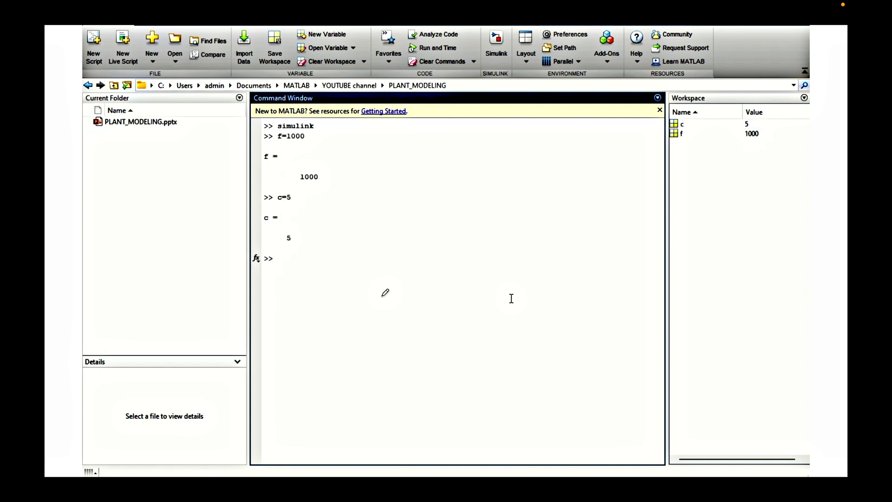
{"action": "type", "text": "c represents damping constant"}
{"action": "key", "text": "BackSpace"}
{"action": "key", "text": "BackSpace"}
{"action": "key", "text": "BackSpace"}
{"action": "key", "text": "BackSpace"}
{"action": "key", "text": "BackSpace"}
{"action": "key", "text": "BackSpace"}
{"action": "key", "text": "BackSpace"}
{"action": "key", "text": "BackSpace"}
{"action": "key", "text": "BackSpace"}
{"action": "key", "text": "BackSpace"}
{"action": "key", "text": "BackSpace"}
{"action": "key", "text": "BackSpace"}
{"action": "key", "text": "BackSpace"}
{"action": "key", "text": "BackSpace"}
{"action": "key", "text": "BackSpace"}
{"action": "key", "text": "BackSpace"}
{"action": "key", "text": "BackSpace"}
{"action": "key", "text": "BackSpace"}
{"action": "key", "text": "BackSpace"}
{"action": "key", "text": "BackSpace"}
Step: Assign m = 100 and k = 15 in the workspace
{"action": "type", "text": "m=100"}
{"action": "key", "text": "Return"}
{"action": "type", "text": "m res"}
{"action": "key", "text": "Escape"}
{"action": "type", "text": "k=1"}
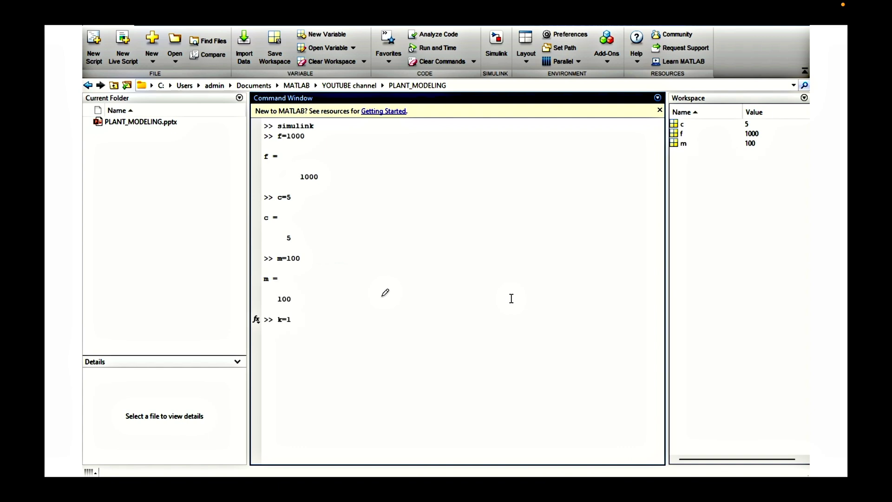
{"action": "key", "text": "Return"}
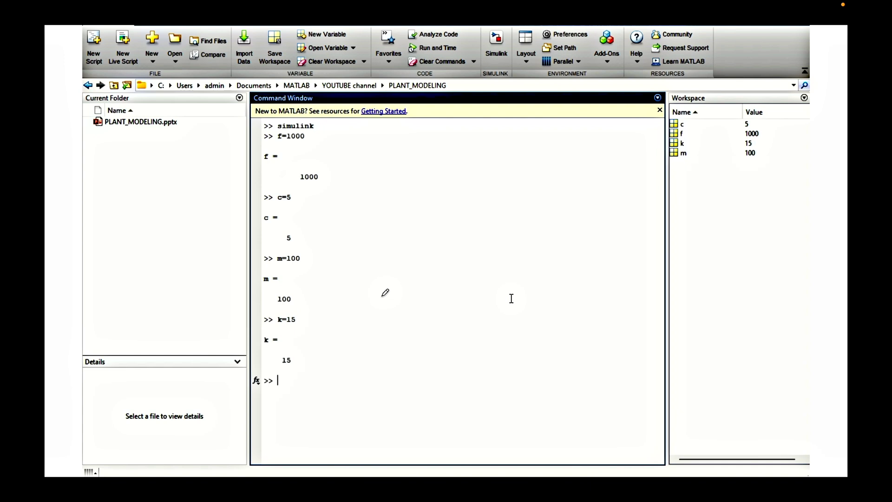
{"action": "type", "text": "k represents spring"}
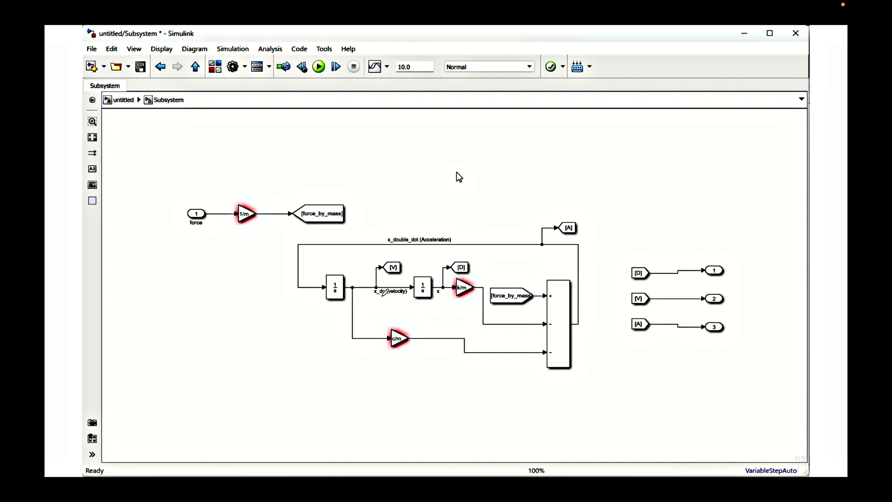
Step: Update the model, run it to T=10 and check the three Scope traces
{"action": "key", "text": "ctrl+d"}
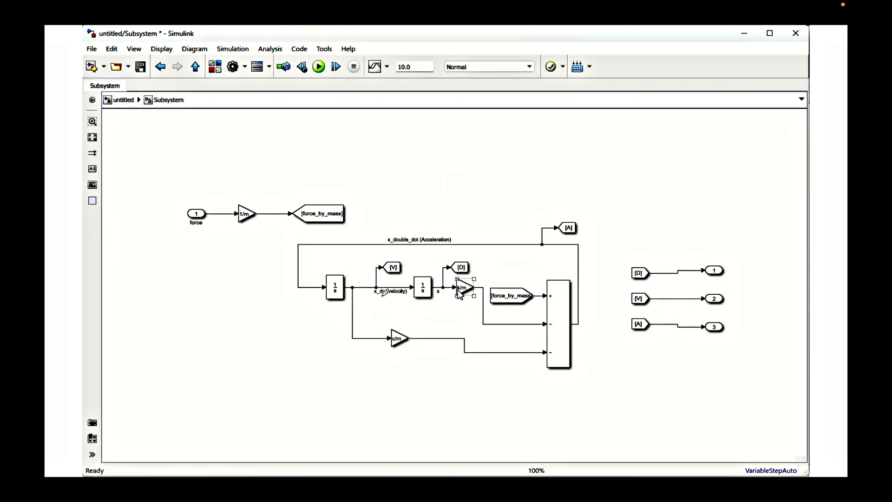
{"action": "left_click", "coordinate": [218, 105]}
{"action": "left_click", "coordinate": [196, 67]}
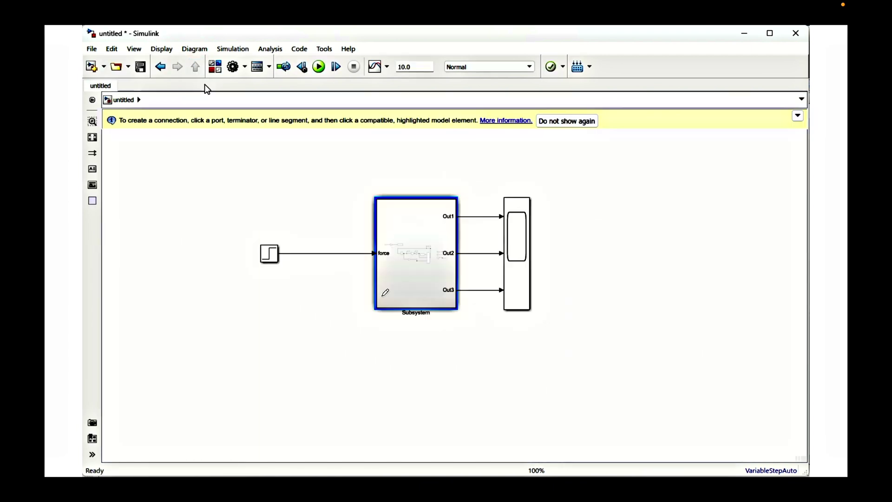
{"action": "left_click", "coordinate": [317, 69]}
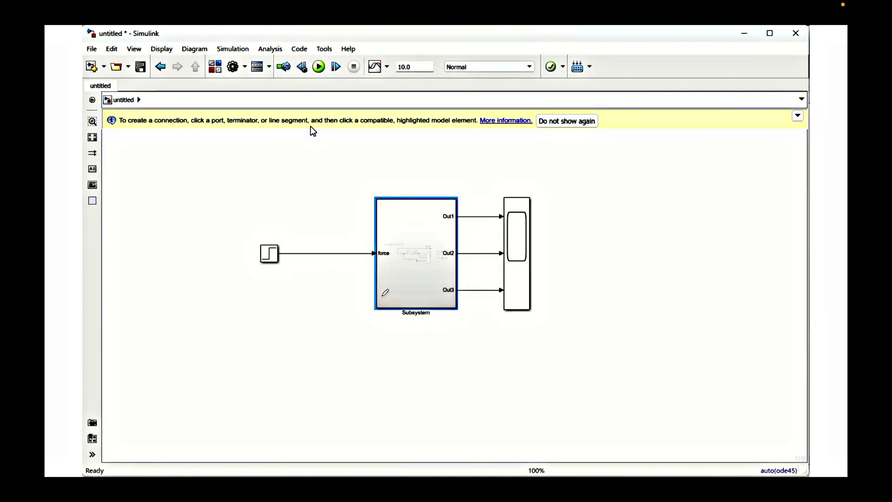
{"action": "double_click", "coordinate": [519, 270]}
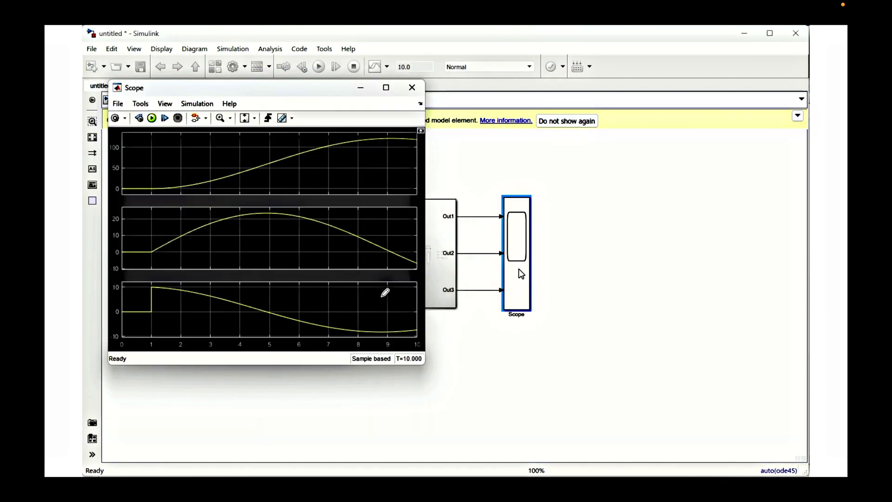
{"action": "left_click", "coordinate": [409, 93]}
Step: Rename the subsystem outputs Out1–Out3 to displacement, velocity and Acceleration
{"action": "left_click", "coordinate": [493, 218]}
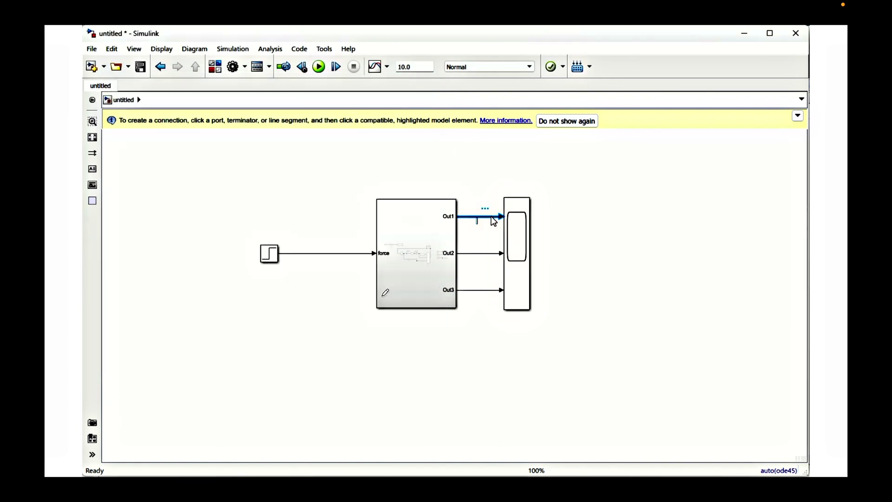
{"action": "double_click", "coordinate": [436, 227]}
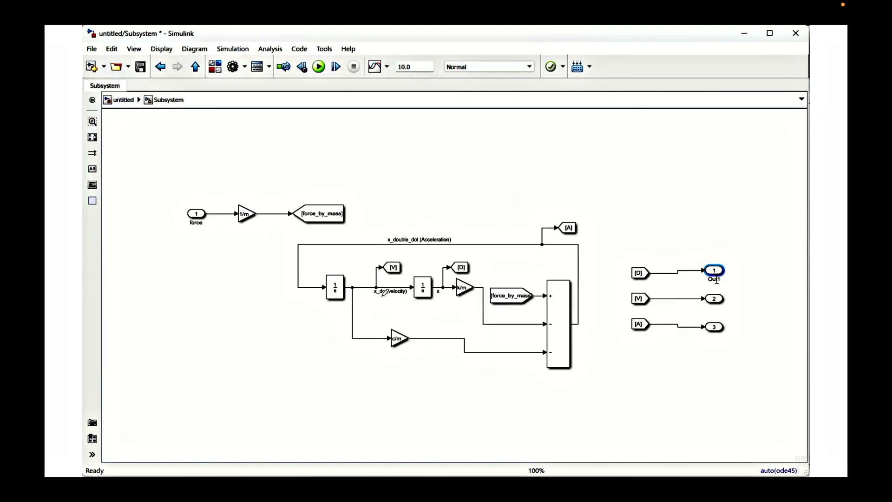
{"action": "key", "text": "BackSpace"}
{"action": "type", "text": "displacement"}
{"action": "left_click", "coordinate": [715, 307]}
{"action": "type", "text": "velocity"}
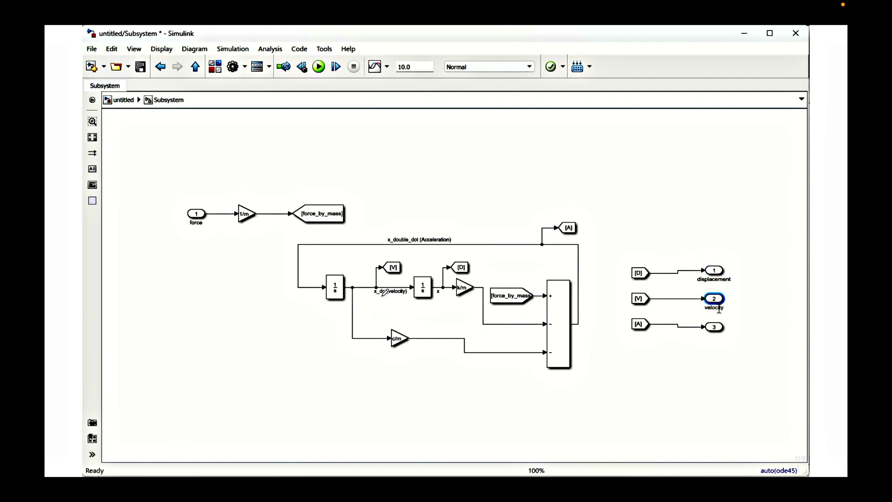
{"action": "left_click", "coordinate": [715, 337]}
Step: Back at the top level, fit the diagram and label the first line displacement
{"action": "key", "text": "Escape"}
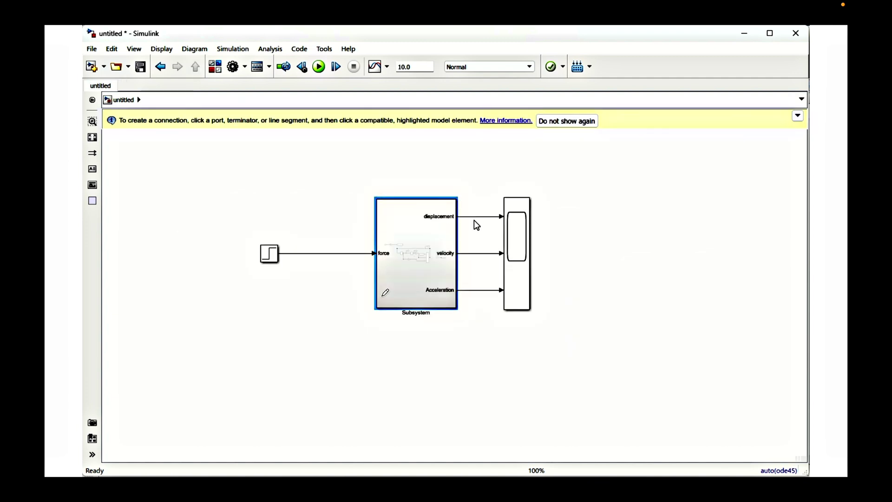
{"action": "key", "text": "space"}
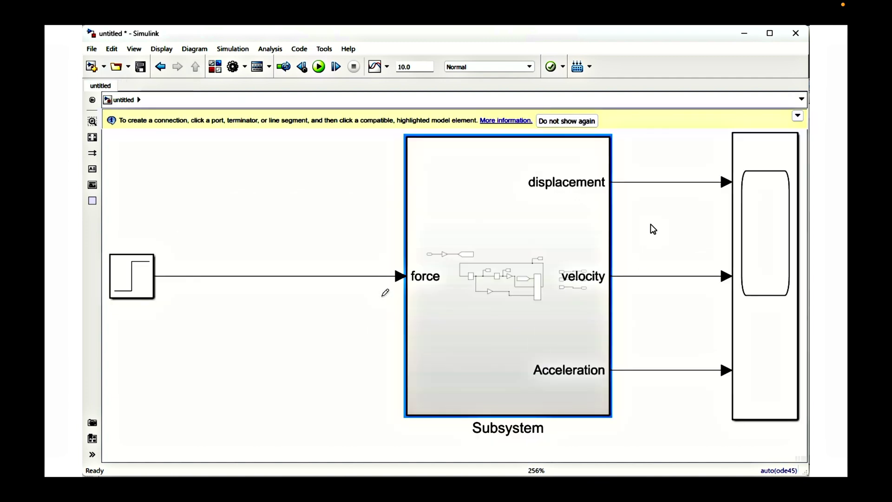
{"action": "left_click", "coordinate": [667, 183]}
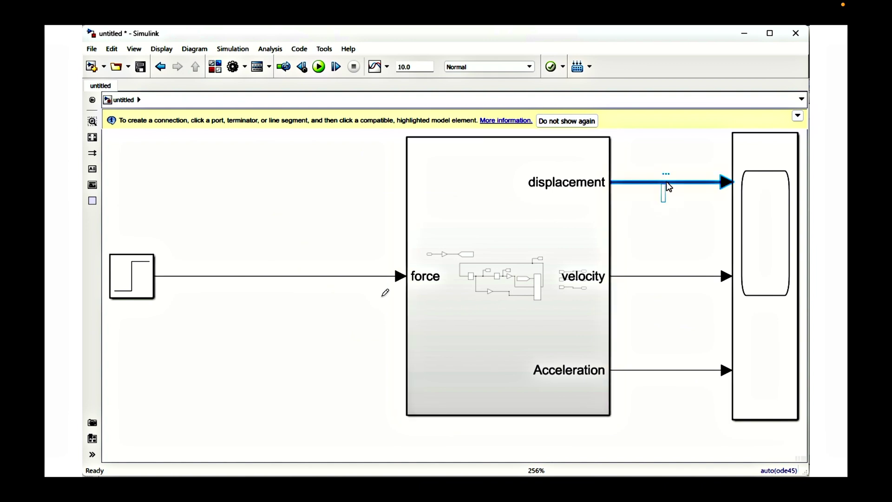
{"action": "type", "text": "displacement"}
Step: Label the remaining lines velocity and Acceleration, and capitalise the first label to Displacement
{"action": "left_click", "coordinate": [674, 275]}
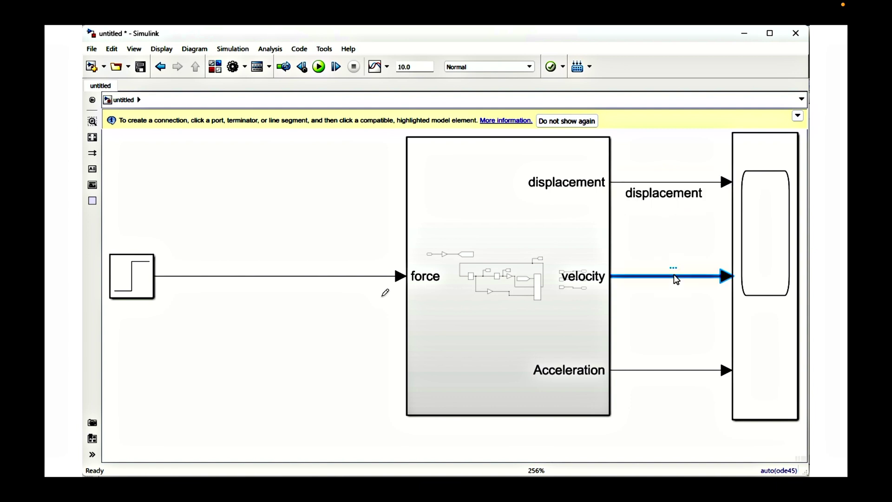
{"action": "type", "text": "velocity"}
{"action": "double_click", "coordinate": [665, 370]}
{"action": "type", "text": "Acceleration"}
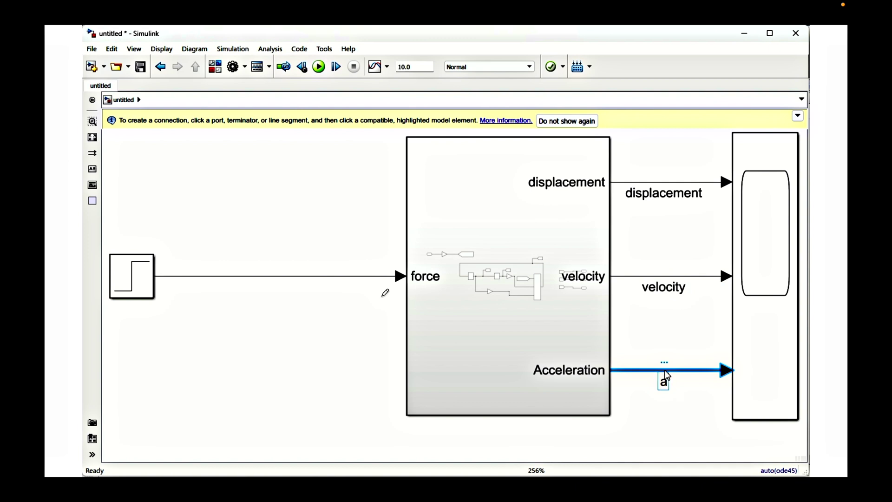
{"action": "left_click", "coordinate": [633, 197]}
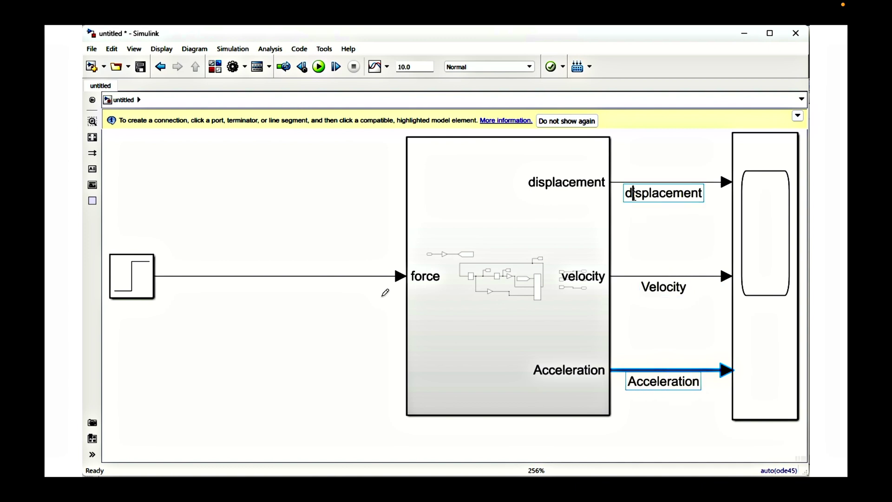
{"action": "type", "text": "D"}
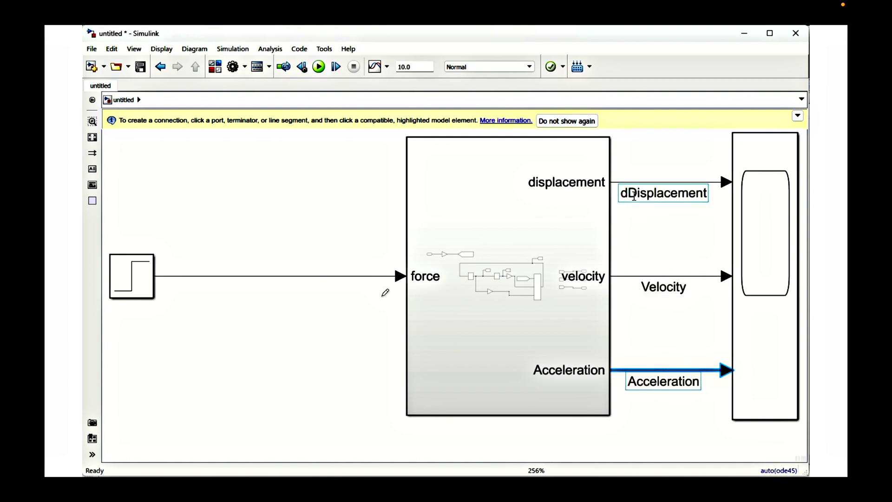
{"action": "key", "text": "BackSpace"}
{"action": "left_click", "coordinate": [677, 249]}
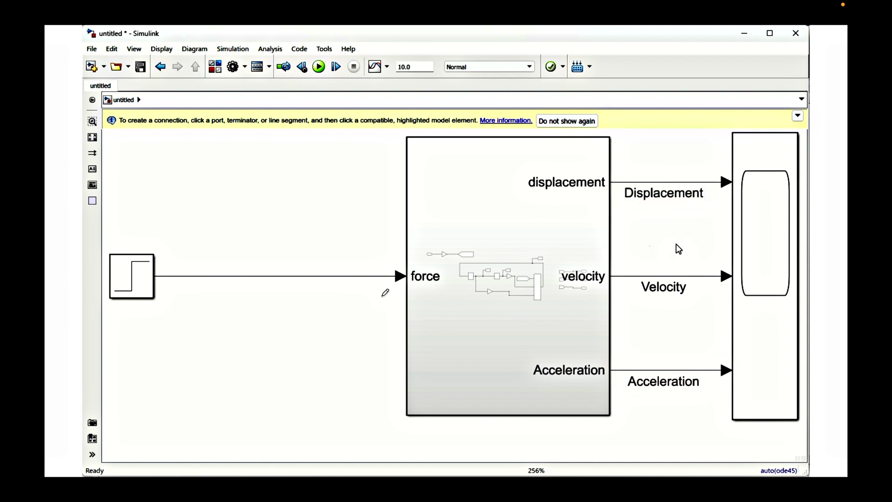
Step: Enlarge the Scope window to view the Displacement, Velocity and Acceleration plots, then close it
{"action": "double_click", "coordinate": [776, 259]}
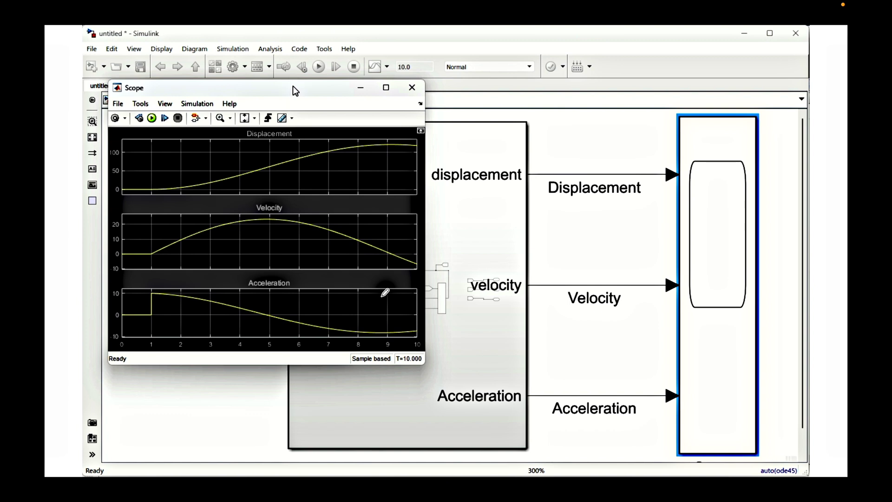
{"action": "left_click_drag", "start_coordinate": [292, 85], "coordinate": [498, 131]}
{"action": "left_click_drag", "start_coordinate": [313, 123], "coordinate": [210, 81]}
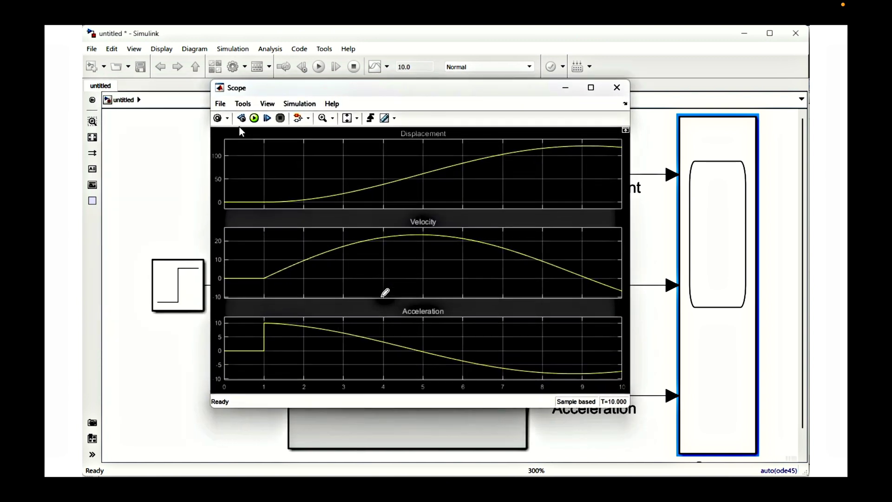
{"action": "left_click_drag", "start_coordinate": [629, 408], "coordinate": [631, 444]}
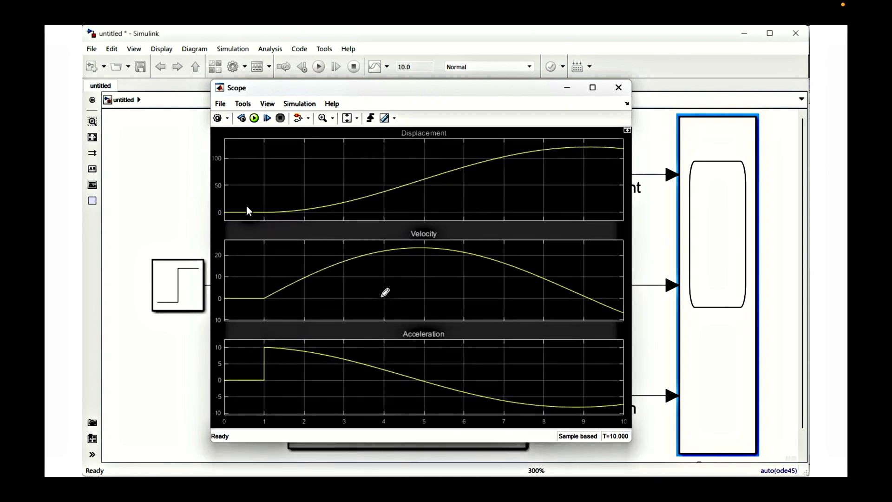
{"action": "left_click", "coordinate": [616, 91]}
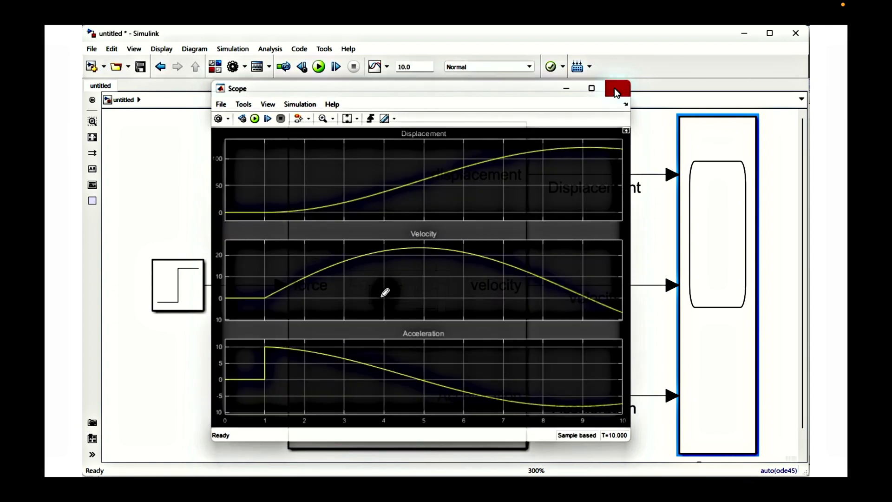
Step: Move the [force] From block beside the Scope and set the Scope to 4 input ports
{"action": "scroll", "coordinate": [432, 274], "scroll_direction": "down", "scroll_amount": 2}
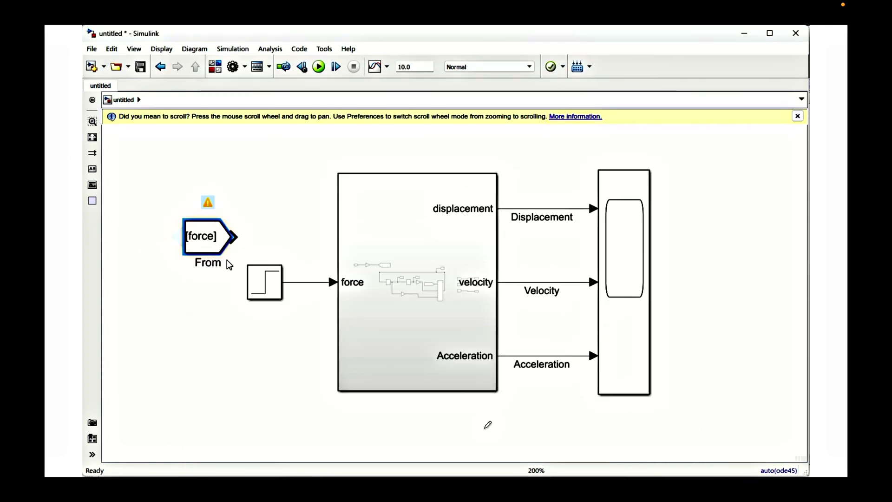
{"action": "left_click_drag", "start_coordinate": [185, 237], "coordinate": [556, 173]}
{"action": "double_click", "coordinate": [634, 238]}
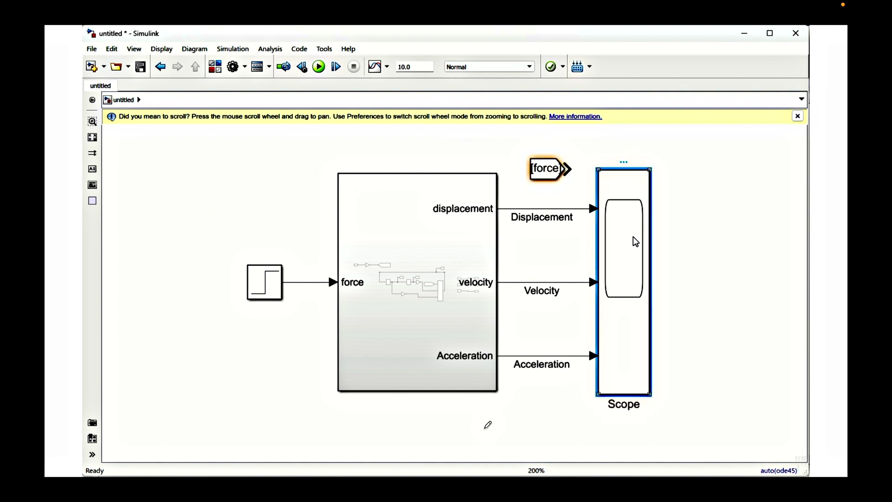
{"action": "left_click", "coordinate": [221, 103]}
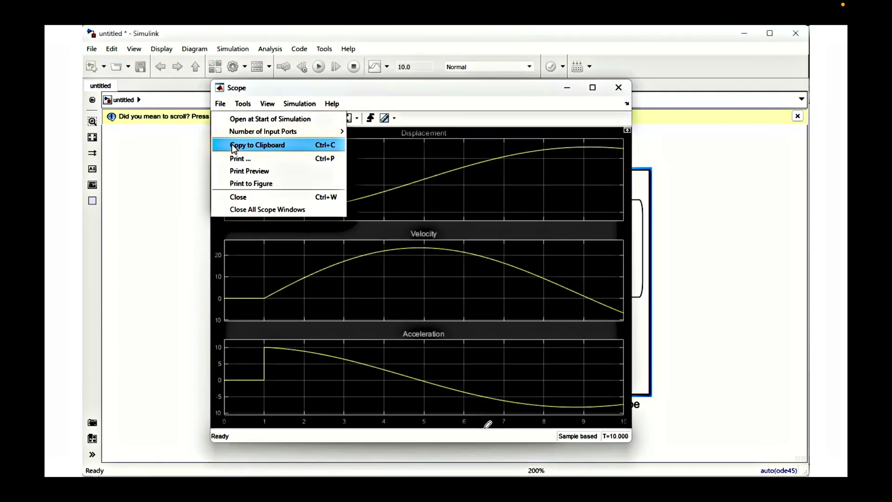
{"action": "mouse_move", "coordinate": [269, 132]}
{"action": "left_click", "coordinate": [372, 169]}
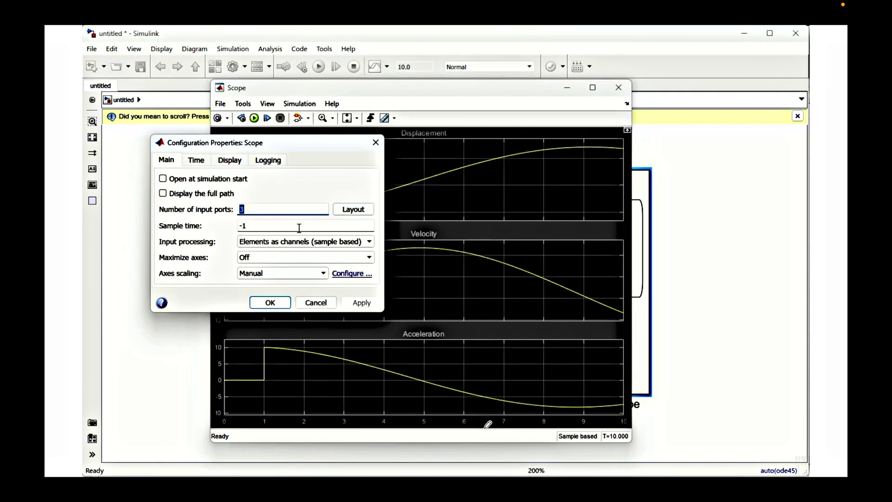
{"action": "key", "text": "Return"}
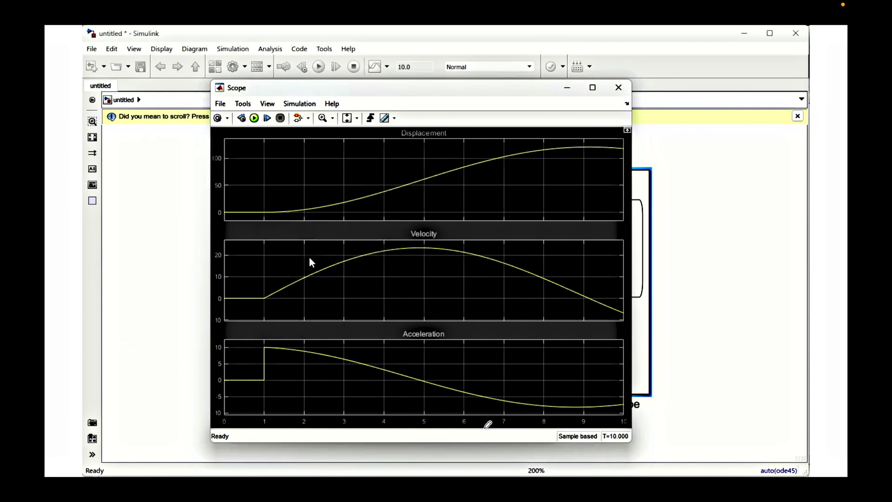
{"action": "left_click", "coordinate": [619, 87]}
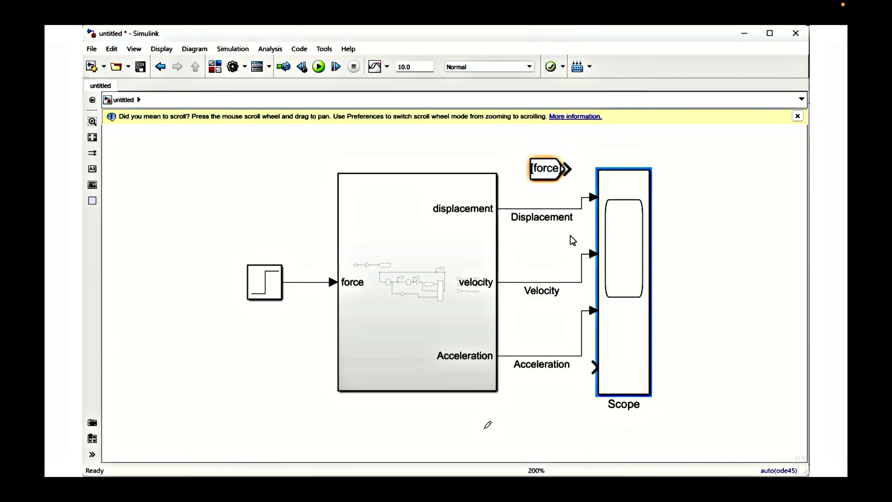
Step: Place the [force] block below the Scope and branch the Step signal into Goto [force]
{"action": "left_click_drag", "start_coordinate": [547, 172], "coordinate": [531, 403]}
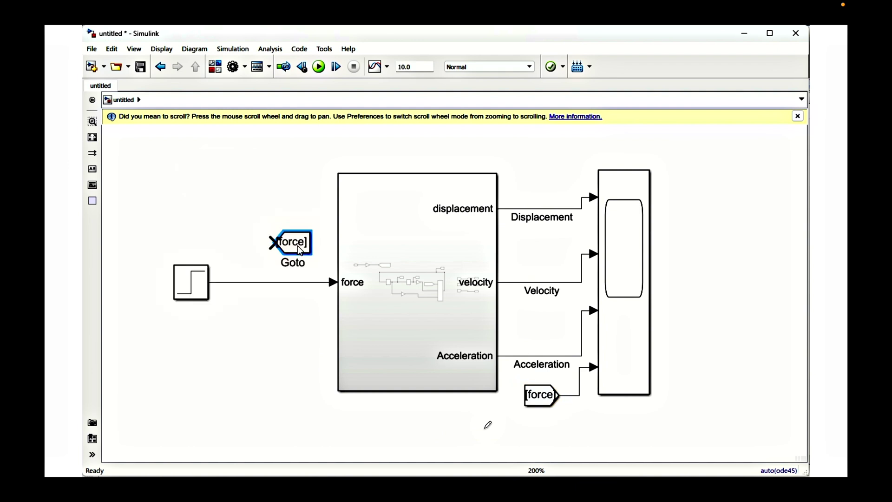
{"action": "left_click", "coordinate": [273, 241]}
{"action": "left_click_drag", "start_coordinate": [271, 242], "coordinate": [255, 282]}
Step: Switch the Scope layout to four stacked plots
{"action": "left_click", "coordinate": [612, 338]}
{"action": "double_click", "coordinate": [611, 333]}
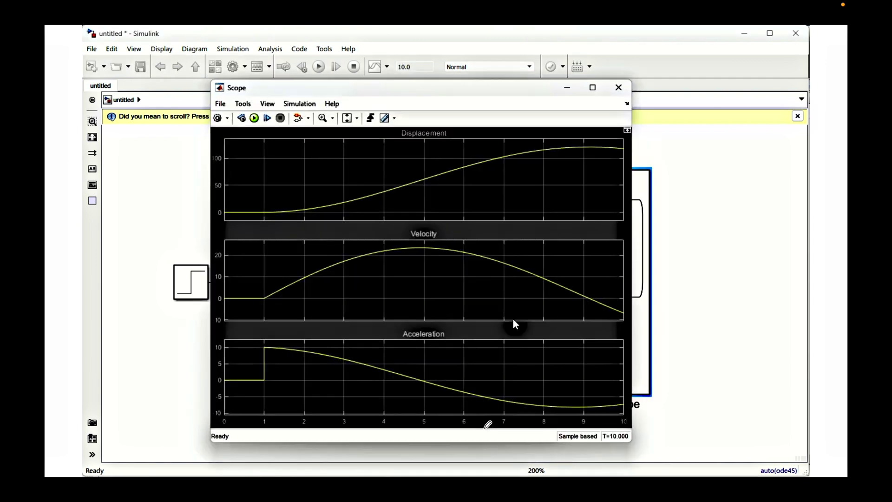
{"action": "left_click", "coordinate": [243, 104]}
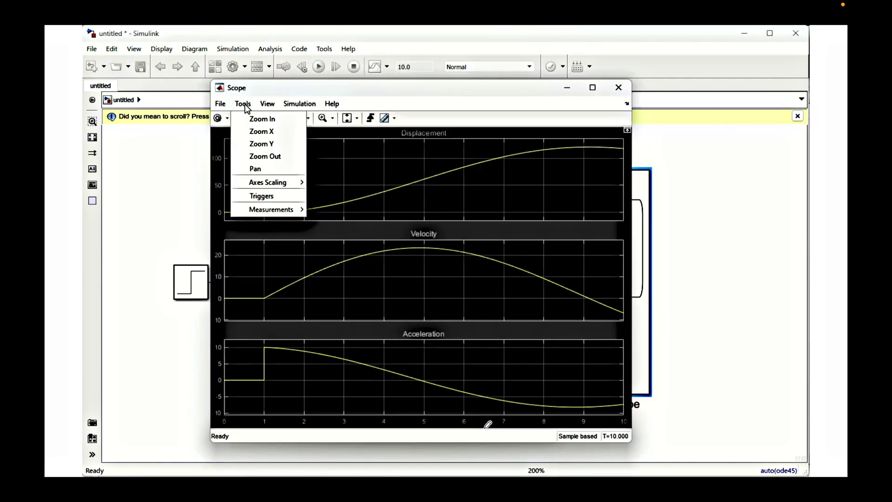
{"action": "left_click", "coordinate": [243, 104]}
{"action": "left_click", "coordinate": [268, 104]}
{"action": "left_click", "coordinate": [271, 119]}
{"action": "left_click", "coordinate": [288, 189]}
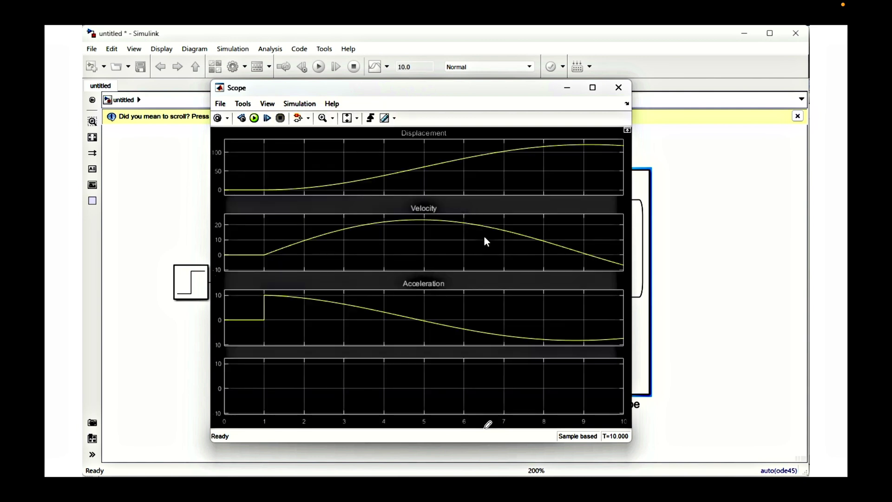
{"action": "left_click", "coordinate": [618, 91]}
Step: Wire [force] into the Scope's fourth input and label the line force
{"action": "left_click_drag", "start_coordinate": [625, 358], "coordinate": [695, 361]}
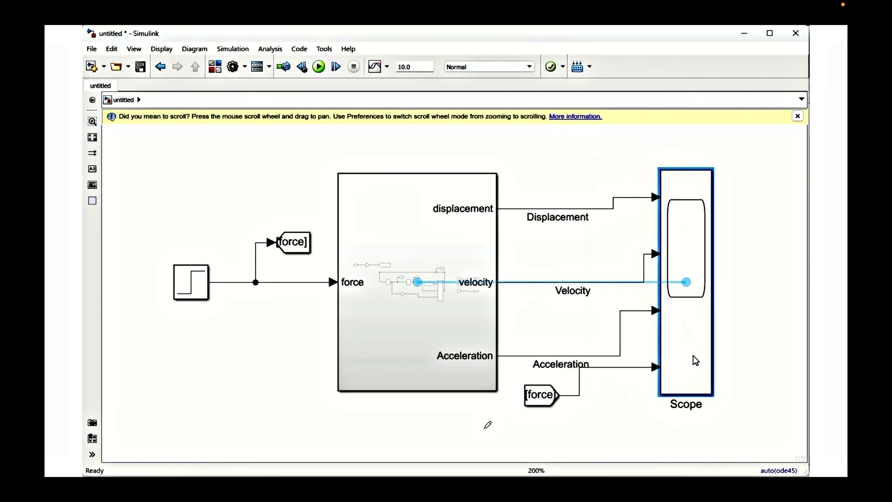
{"action": "left_click_drag", "start_coordinate": [601, 367], "coordinate": [603, 396]}
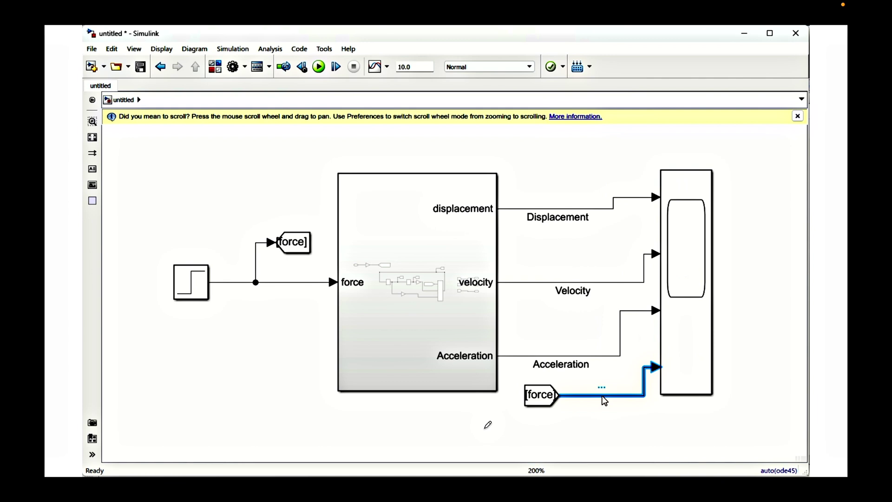
{"action": "type", "text": "force"}
{"action": "left_click", "coordinate": [651, 442]}
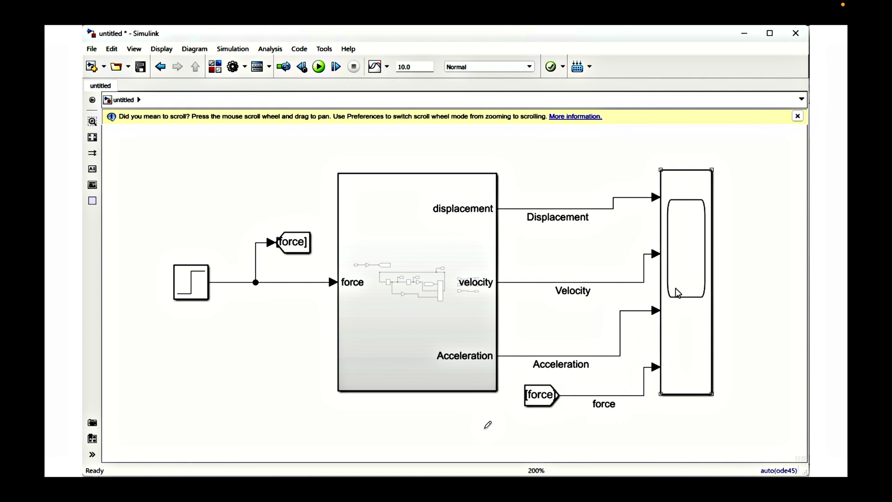
Step: Run the simulation and check the 1000 force step on the Scope
{"action": "left_click", "coordinate": [318, 66]}
{"action": "double_click", "coordinate": [688, 358]}
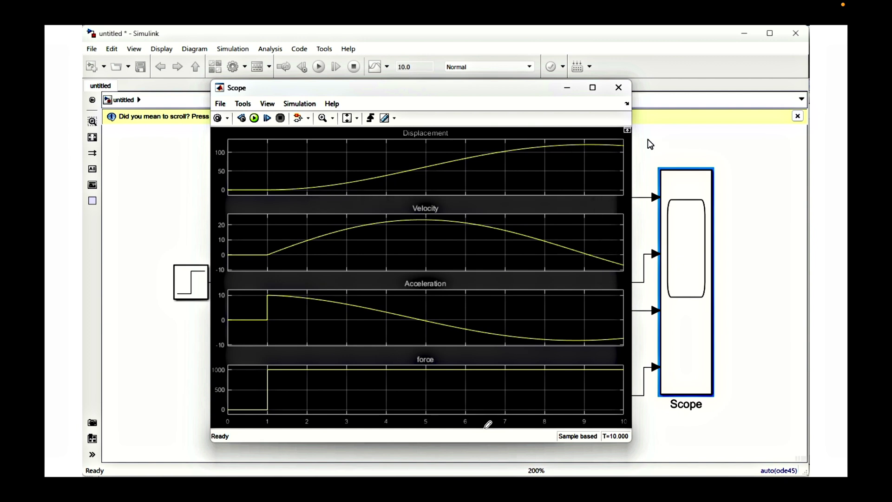
{"action": "left_click", "coordinate": [618, 88]}
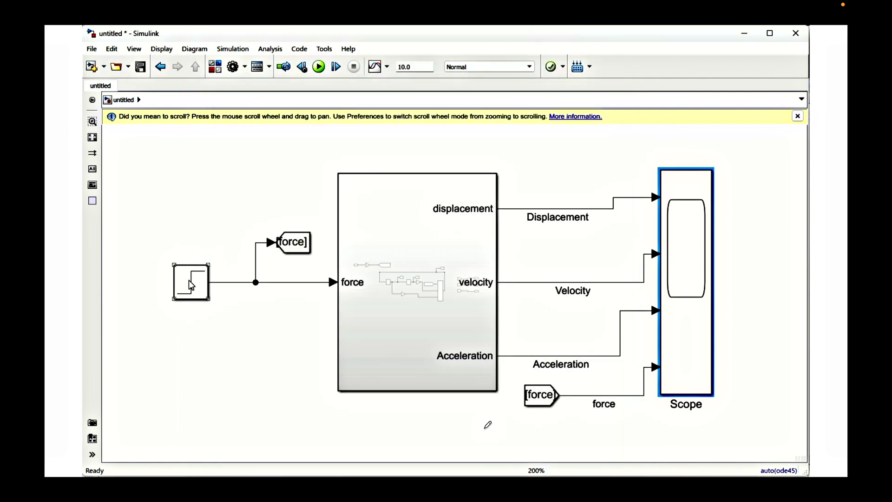
Step: Paste a Manual Switch after the Step and connect the Step to its top input
{"action": "key", "text": "ctrl+v"}
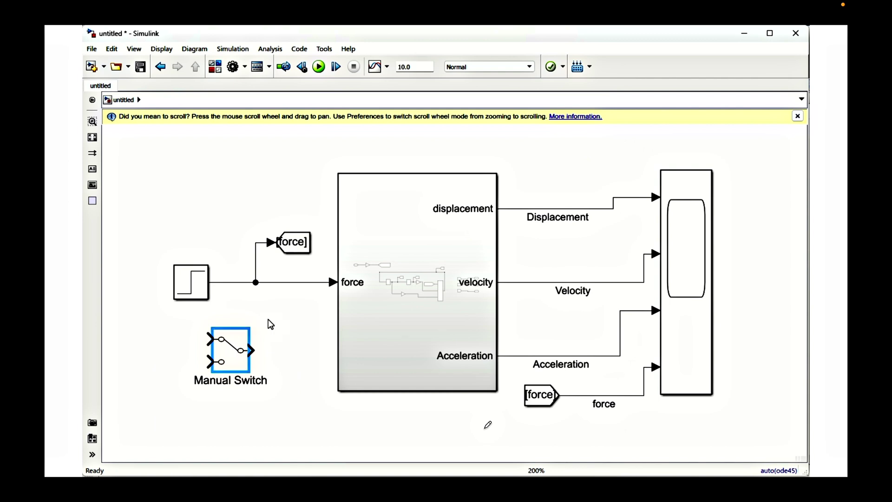
{"action": "left_click", "coordinate": [246, 282]}
{"action": "key", "text": "Delete"}
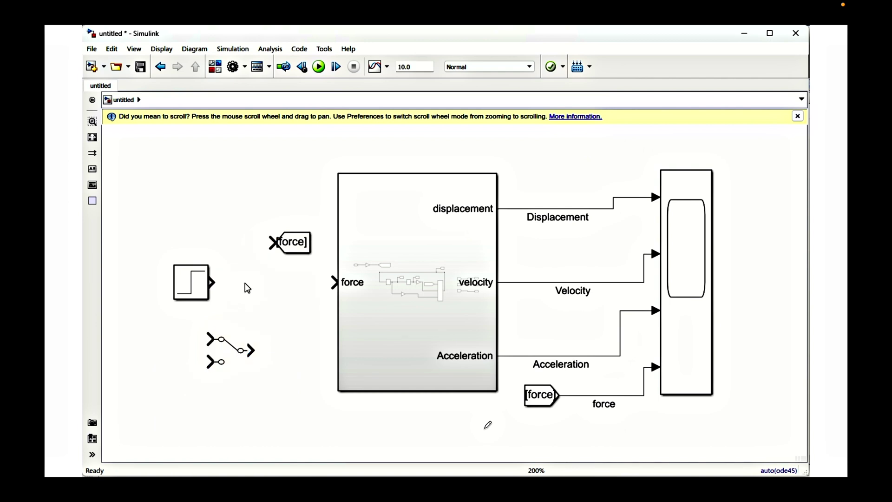
{"action": "left_click_drag", "start_coordinate": [235, 354], "coordinate": [266, 297]}
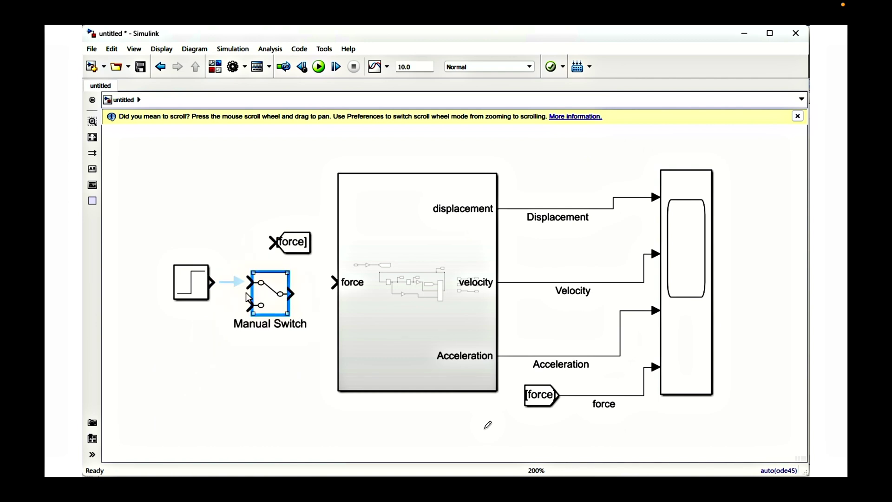
{"action": "left_click", "coordinate": [196, 295]}
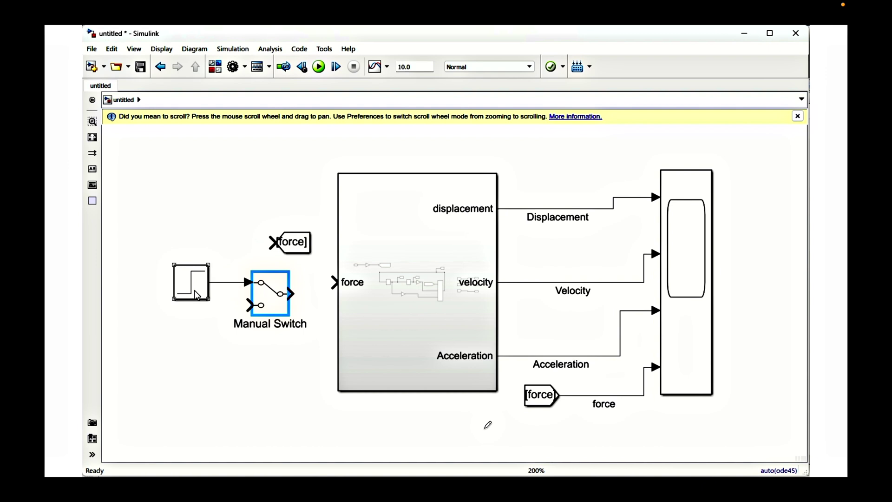
{"action": "left_click", "coordinate": [194, 291]}
Step: Add a Sine Wave block with default parameters, replacing the mistaken sin(2*pi*u) block
{"action": "double_click", "coordinate": [190, 378]}
{"action": "type", "text": "si"}
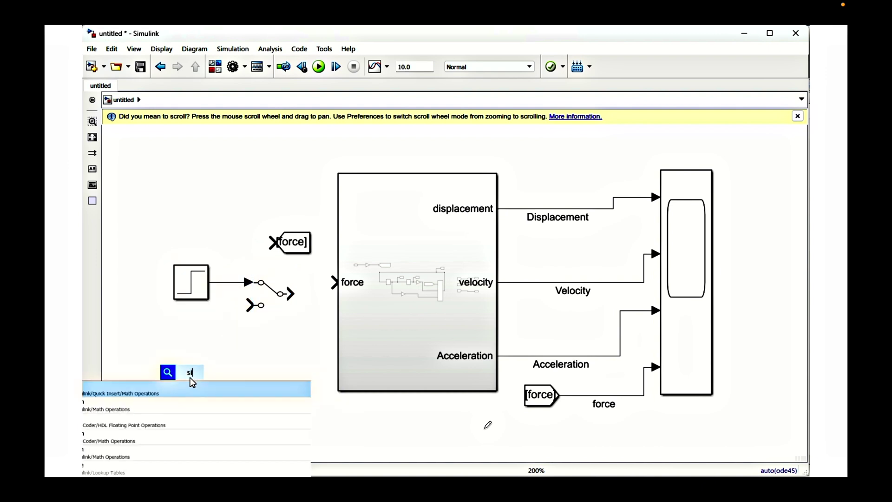
{"action": "type", "text": "n"}
{"action": "key", "text": "Return"}
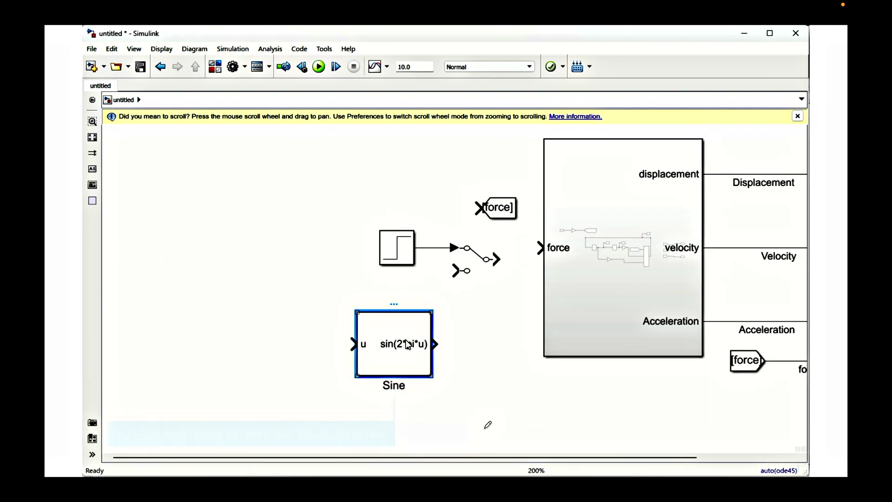
{"action": "key", "text": "Delete"}
{"action": "double_click", "coordinate": [305, 285]}
{"action": "type", "text": "sine"}
{"action": "key", "text": "Return"}
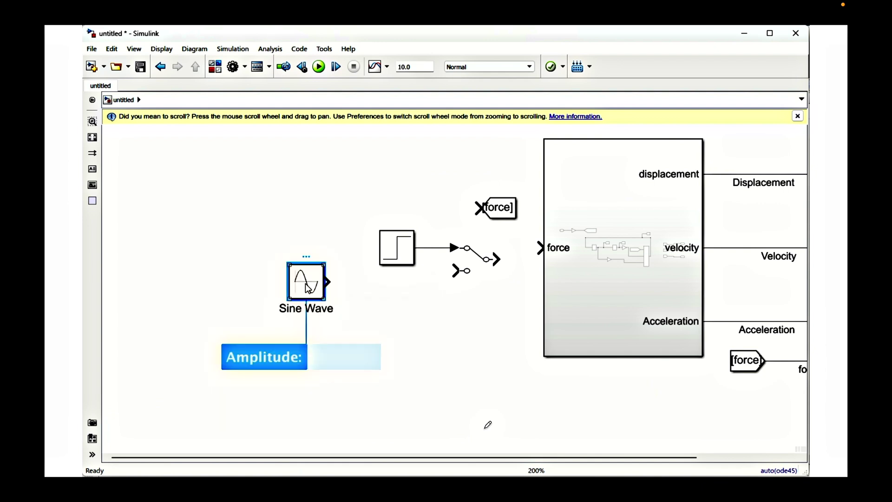
{"action": "double_click", "coordinate": [306, 284]}
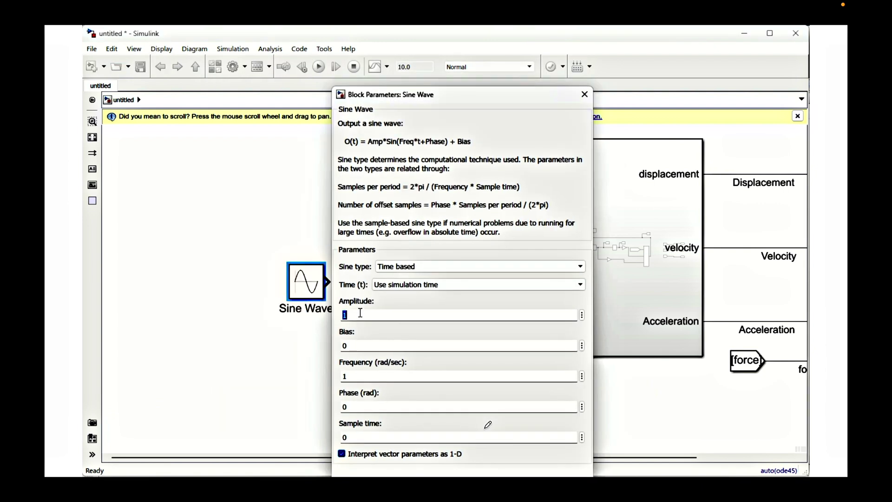
{"action": "key", "text": "Return"}
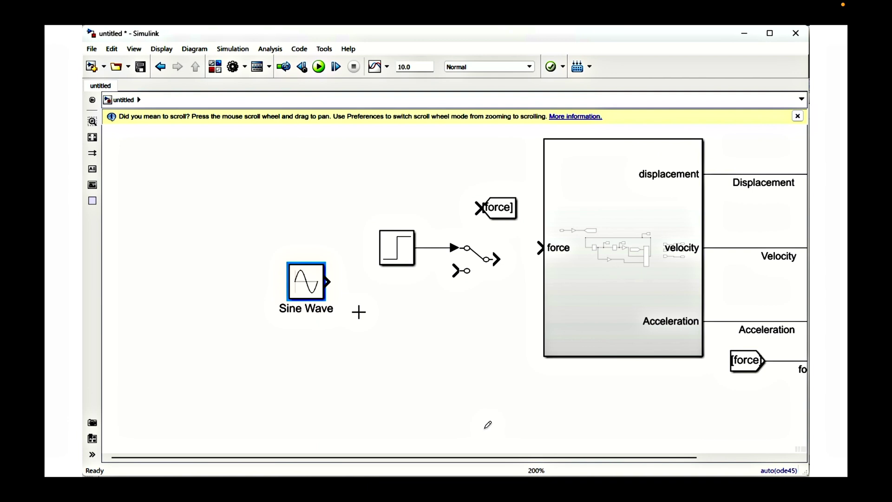
Step: Wire the Sine Wave to the switch's lower input and the switch output to force
{"action": "mouse_move", "coordinate": [306, 281]}
{"action": "left_mouse_down"}
{"action": "mouse_move", "coordinate": [418, 313]}
{"action": "mouse_move", "coordinate": [398, 305]}
{"action": "mouse_move", "coordinate": [456, 273]}
{"action": "left_mouse_up"}
{"action": "key", "text": "space"}
{"action": "left_click_drag", "start_coordinate": [254, 289], "coordinate": [312, 274]}
{"action": "left_click_drag", "start_coordinate": [258, 228], "coordinate": [267, 289]}
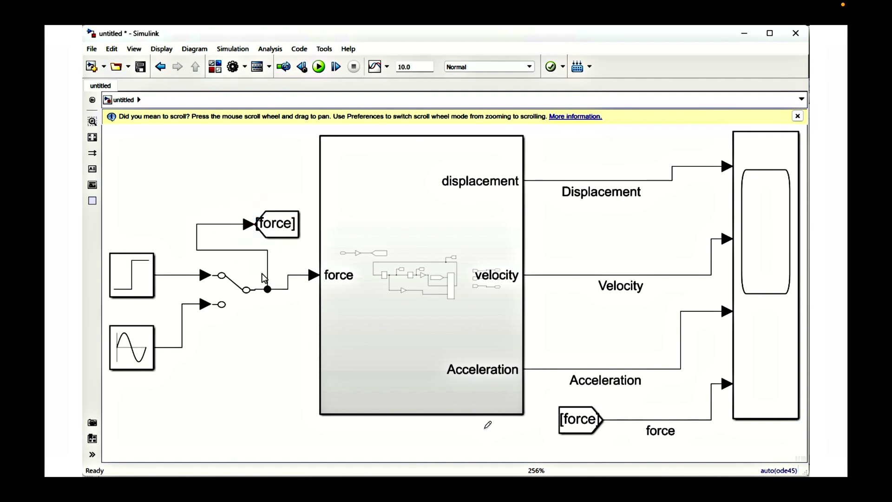
Step: Run the simulation and check the step-force response in the Scope
{"action": "left_click", "coordinate": [242, 165]}
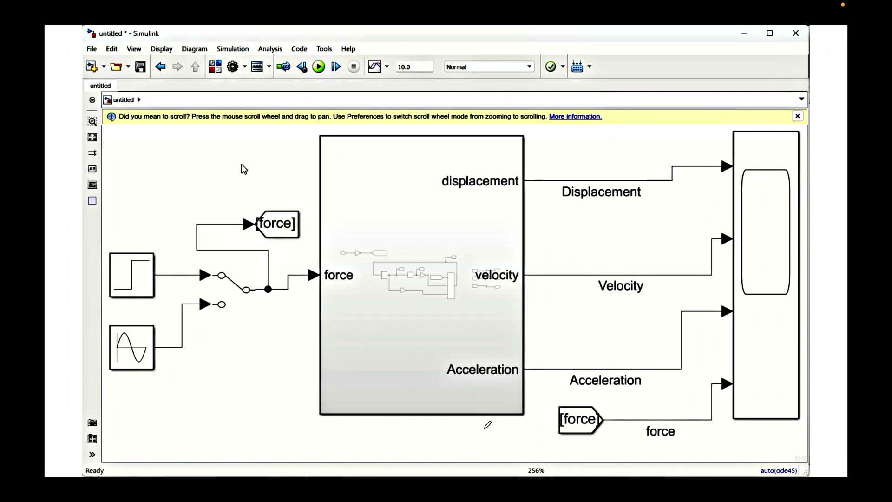
{"action": "key", "text": "ctrl+t"}
{"action": "double_click", "coordinate": [753, 328]}
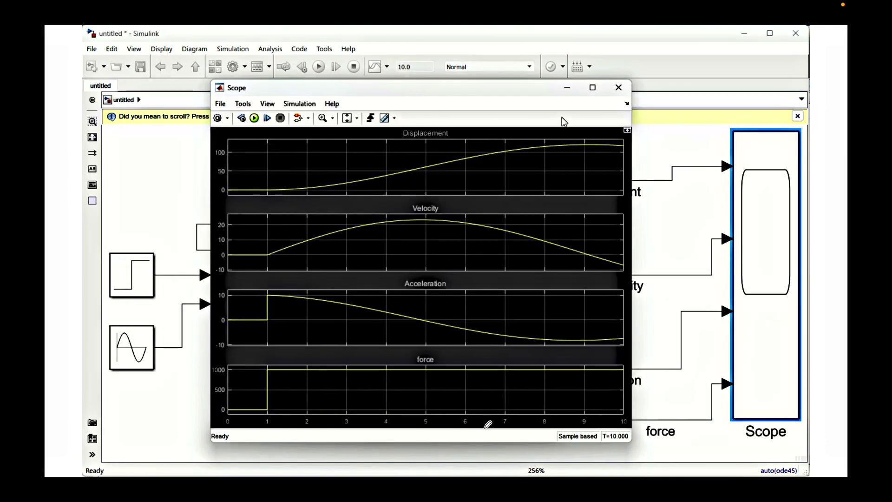
{"action": "left_click", "coordinate": [619, 87]}
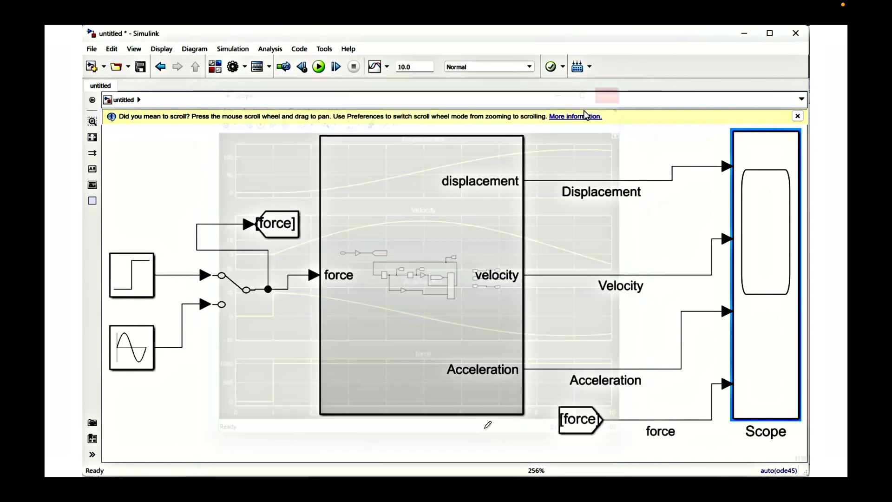
Step: Toggle the Manual Switch to the sine input, rerun, and view the sinusoidal Scope traces
{"action": "double_click", "coordinate": [242, 292]}
{"action": "left_click", "coordinate": [319, 67]}
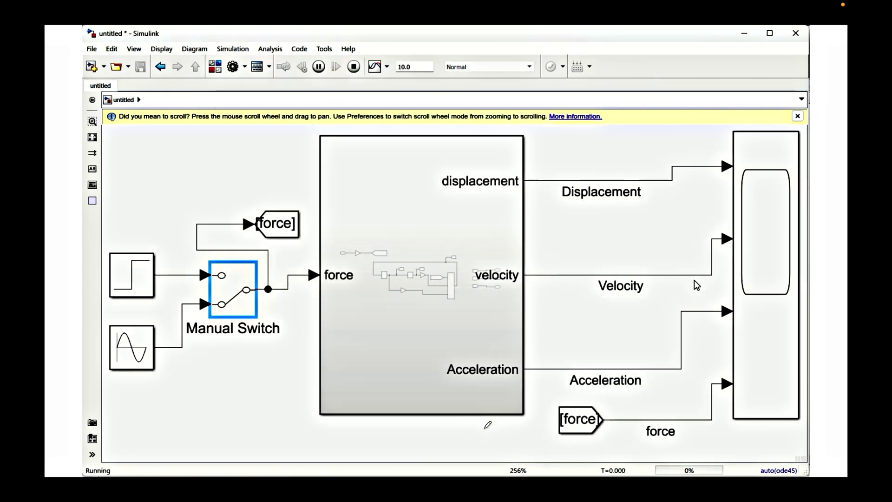
{"action": "double_click", "coordinate": [759, 277]}
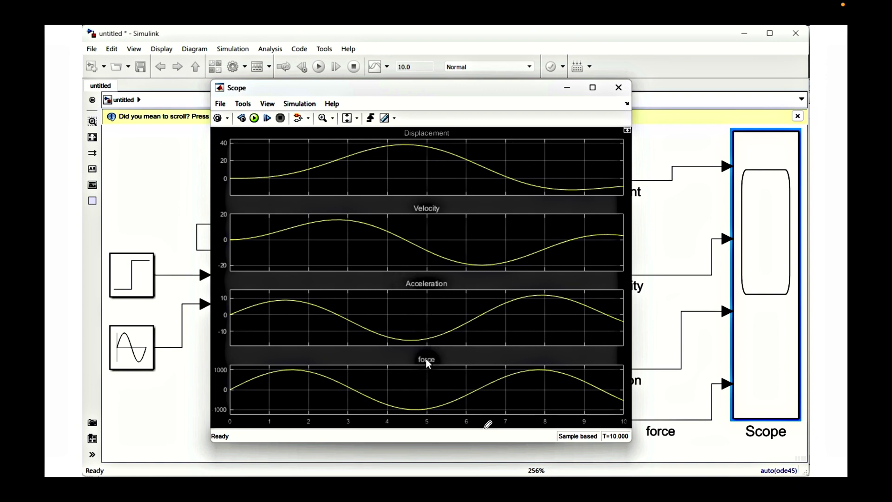
{"action": "left_click", "coordinate": [618, 93]}
{"action": "right_click", "coordinate": [285, 224]}
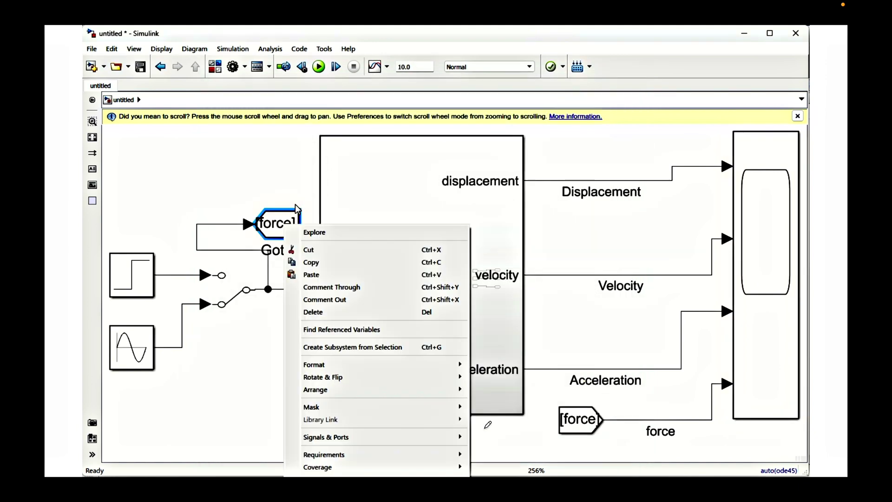
{"action": "left_click", "coordinate": [283, 188]}
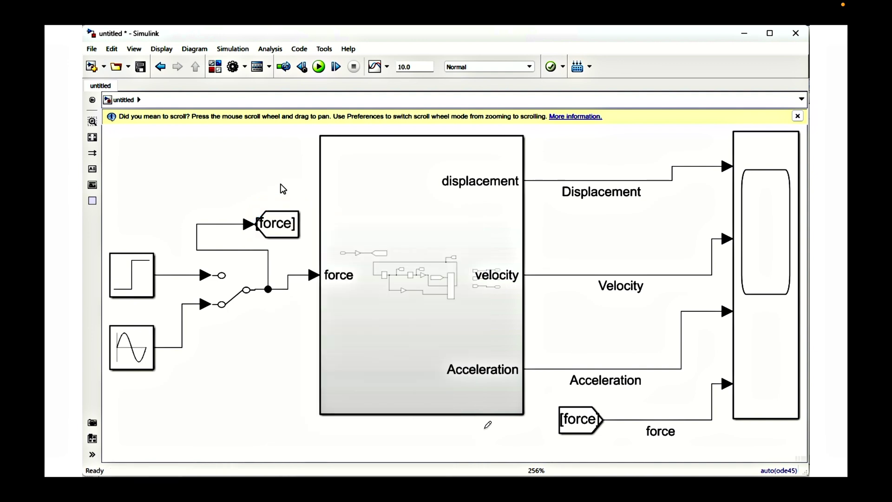
{"action": "left_click", "coordinate": [385, 173]}
{"action": "left_click", "coordinate": [380, 115]}
{"action": "key", "text": "ctrl+t"}
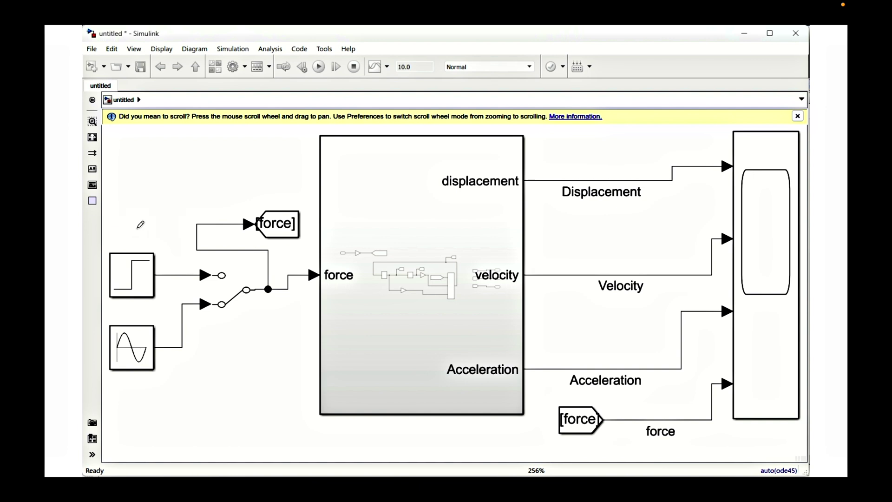
Step: Draw red dividers and arrows separating the sources, switch and subsystem outputs
{"action": "mouse_move", "coordinate": [147, 225]}
{"action": "left_mouse_down"}
{"action": "mouse_move", "coordinate": [164, 246]}
{"action": "mouse_move", "coordinate": [170, 300]}
{"action": "mouse_move", "coordinate": [163, 375]}
{"action": "left_mouse_up"}
{"action": "left_click_drag", "start_coordinate": [201, 334], "coordinate": [228, 334]}
{"action": "left_click_drag", "start_coordinate": [222, 328], "coordinate": [224, 339]}
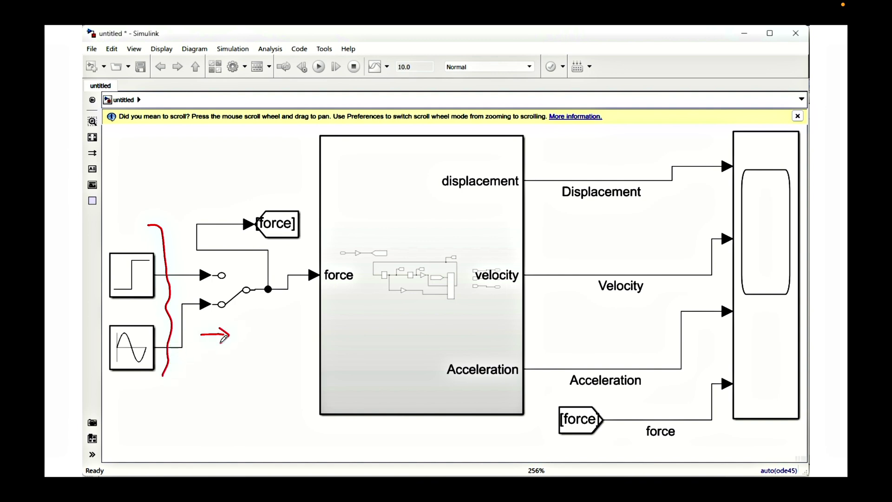
{"action": "mouse_move", "coordinate": [553, 161]}
{"action": "left_mouse_down"}
{"action": "mouse_move", "coordinate": [571, 172]}
{"action": "mouse_move", "coordinate": [559, 396]}
{"action": "left_mouse_up"}
{"action": "left_click_drag", "start_coordinate": [581, 262], "coordinate": [616, 258]}
{"action": "left_click_drag", "start_coordinate": [617, 259], "coordinate": [610, 272]}
Step: Tick the Displacement, [force] and Velocity signals sent to the Scope
{"action": "left_click_drag", "start_coordinate": [615, 210], "coordinate": [624, 221]}
{"action": "left_click_drag", "start_coordinate": [624, 222], "coordinate": [642, 205]}
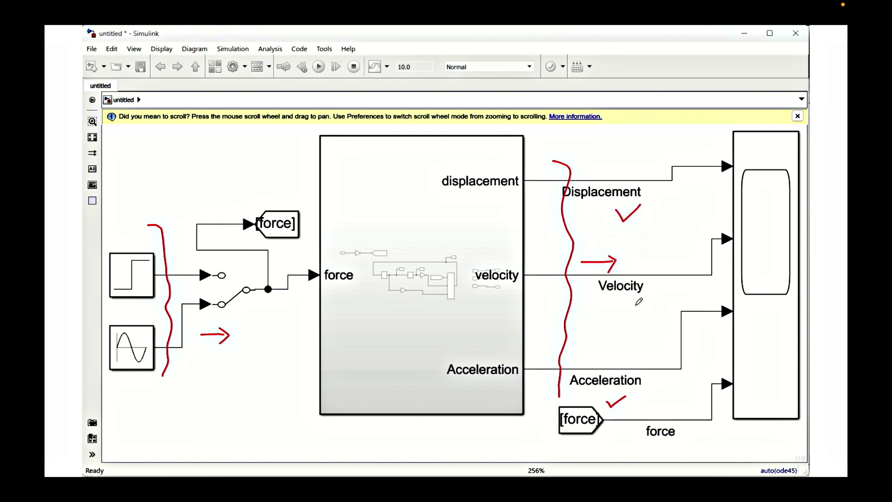
{"action": "left_click_drag", "start_coordinate": [635, 295], "coordinate": [654, 290]}
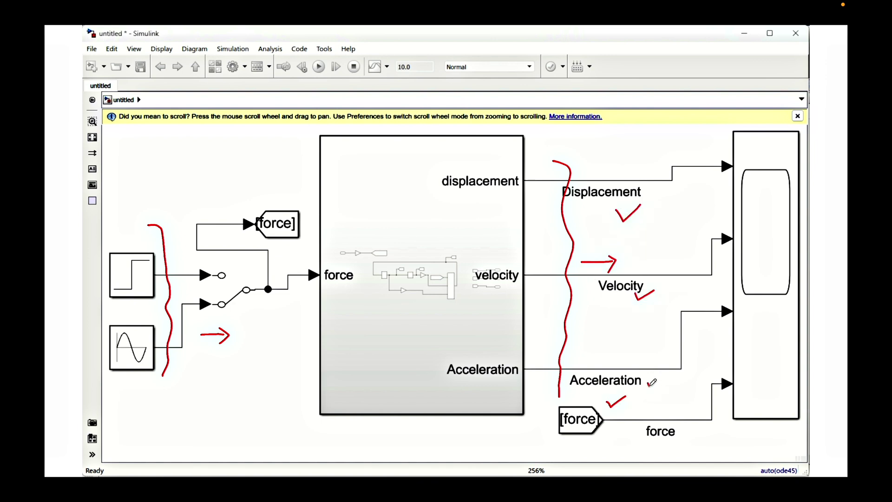